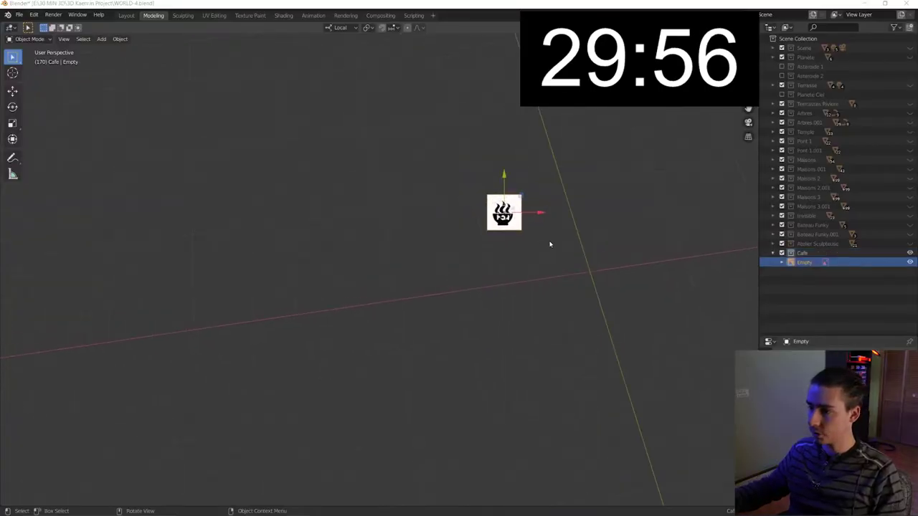
# - Orbit the viewport around the coffee-cup logo reference image to inspect it
pyautogui.moveTo(550, 244); pyautogui.dragTo(514, 268, button='middle')
# - Move the logo image to the world origin and zoom the view in on it
pyautogui.hotkey('alt', 'g')
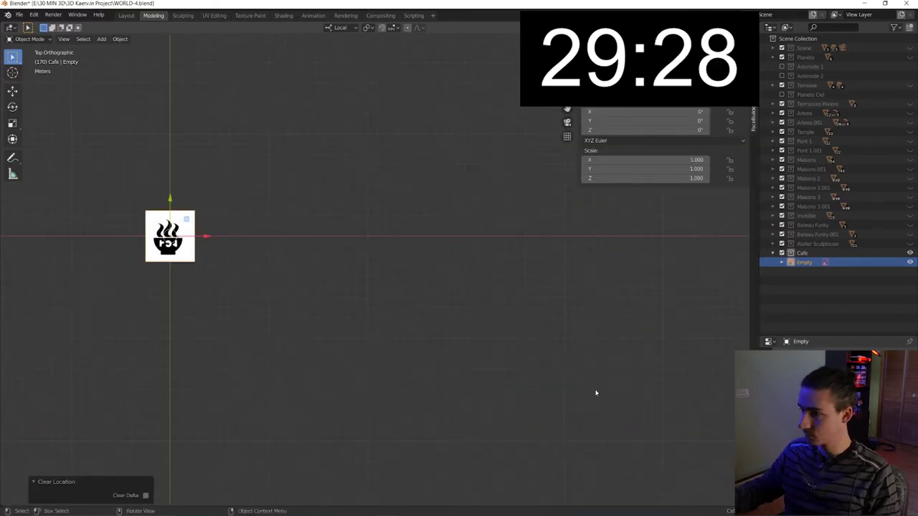
pyautogui.press('KP_Decimal')
pyautogui.press('n')
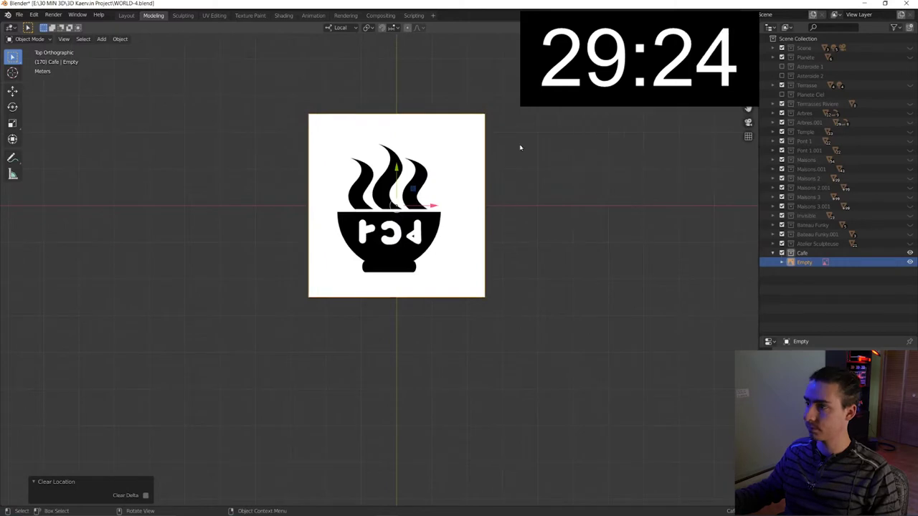
pyautogui.scroll(2, 534, 185)
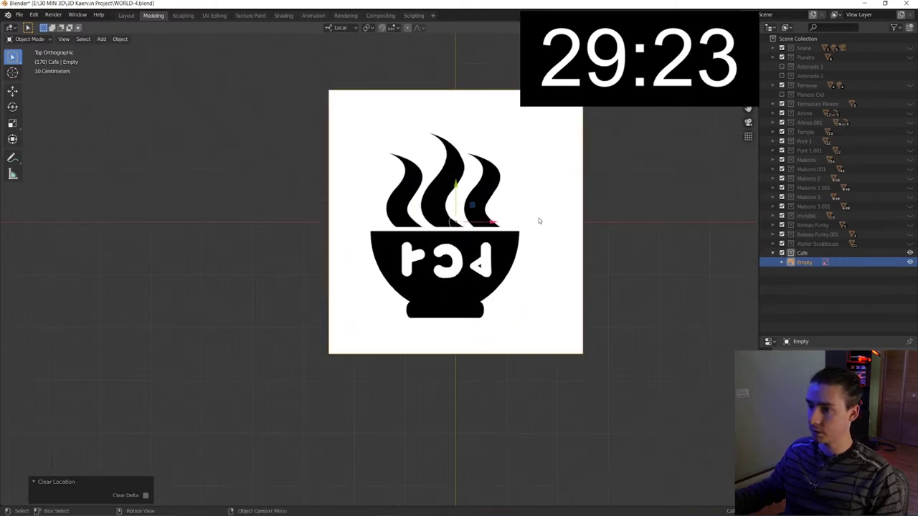
# - Add a cube over the logo, merge its vertices into one point, and view from top
pyautogui.click(102, 40)
pyautogui.click(236, 80)
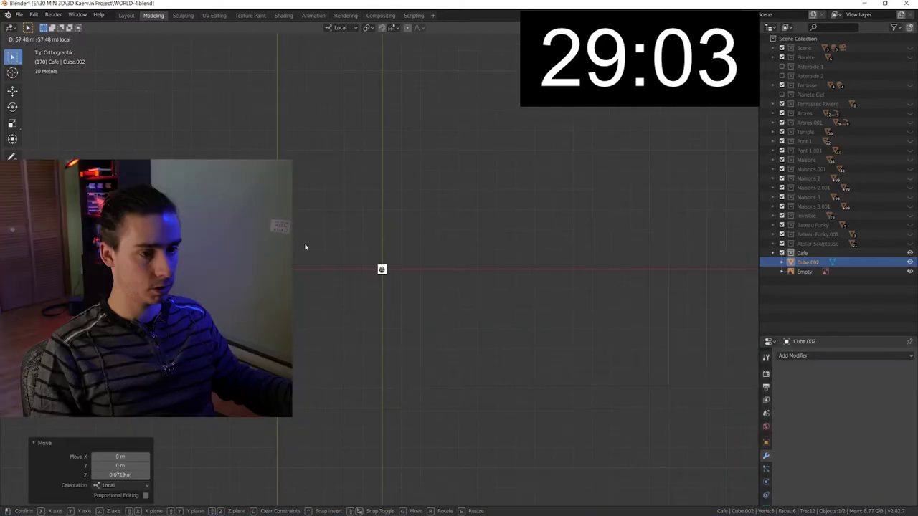
pyautogui.press('g')
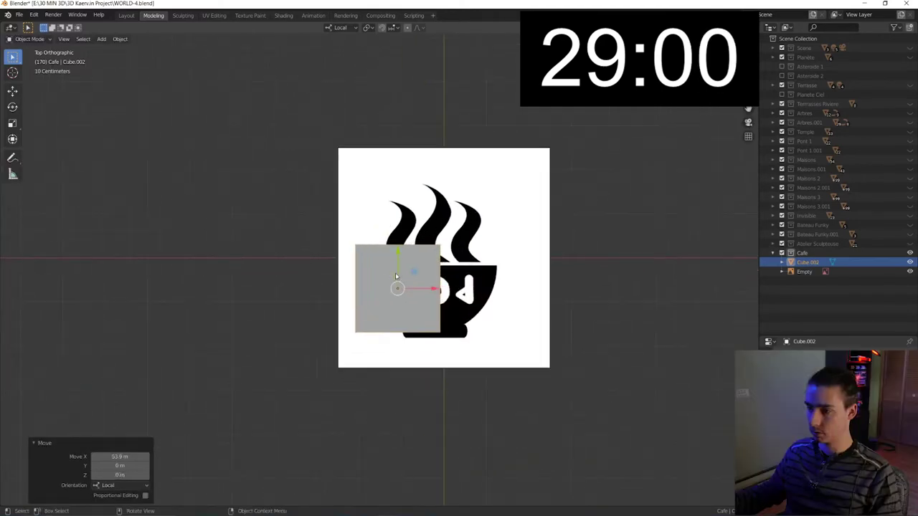
pyautogui.press('Tab')
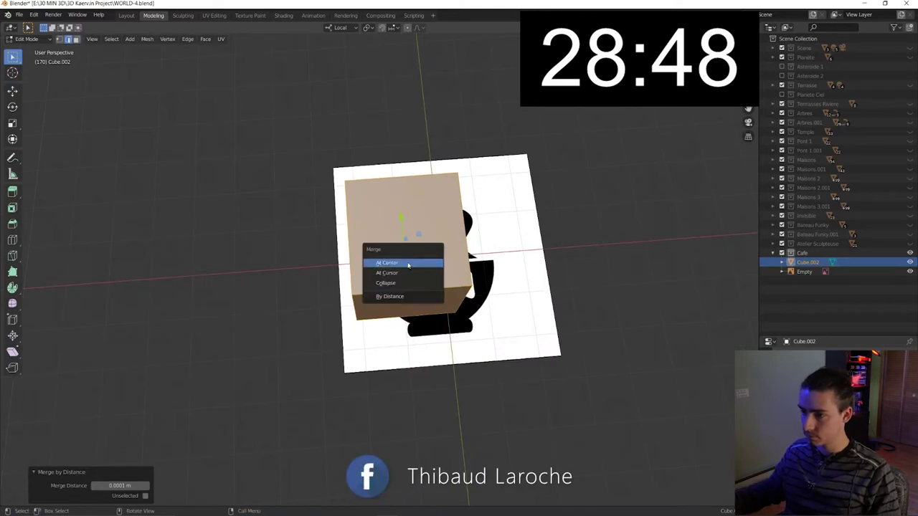
pyautogui.click(406, 260)
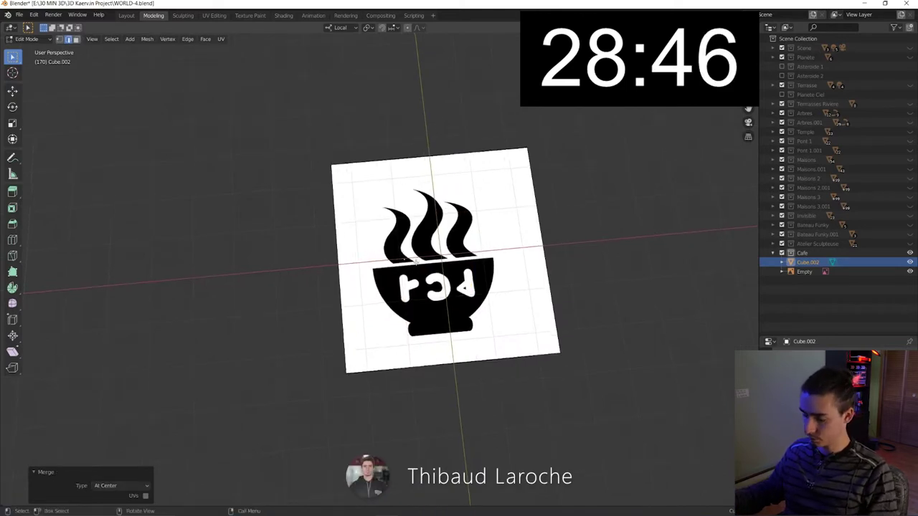
pyautogui.press('KP_7')
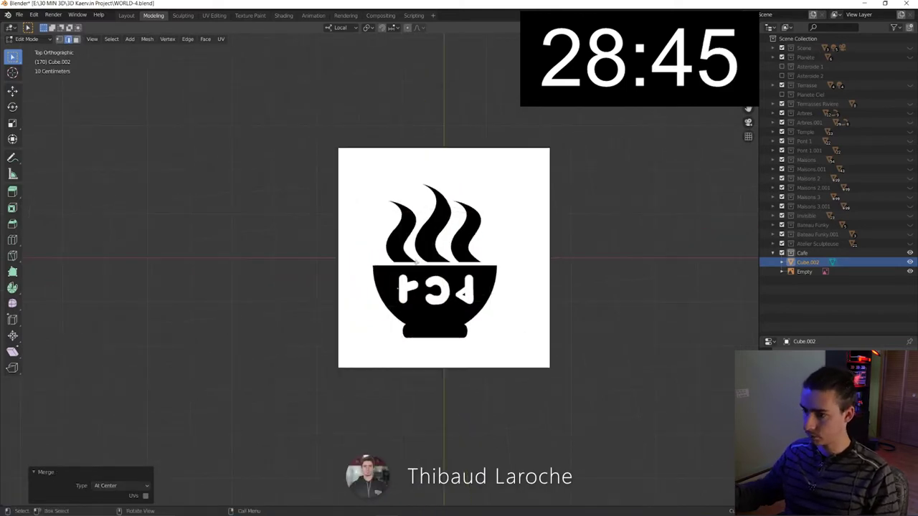
# - Extrude a vertex chain along the bowl's left outline to the centre line, then merge by distance
pyautogui.press('g')
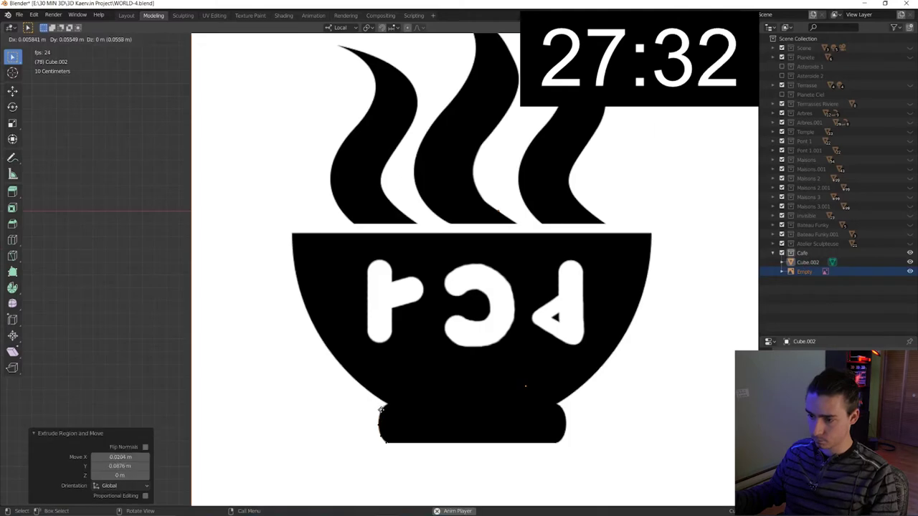
pyautogui.click(381, 408)
pyautogui.press('g')
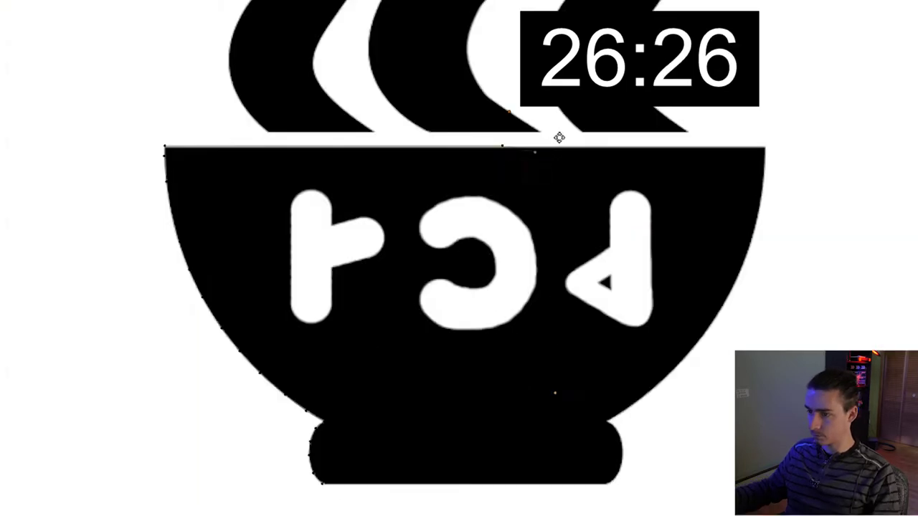
pyautogui.click(530, 227)
pyautogui.press('e')
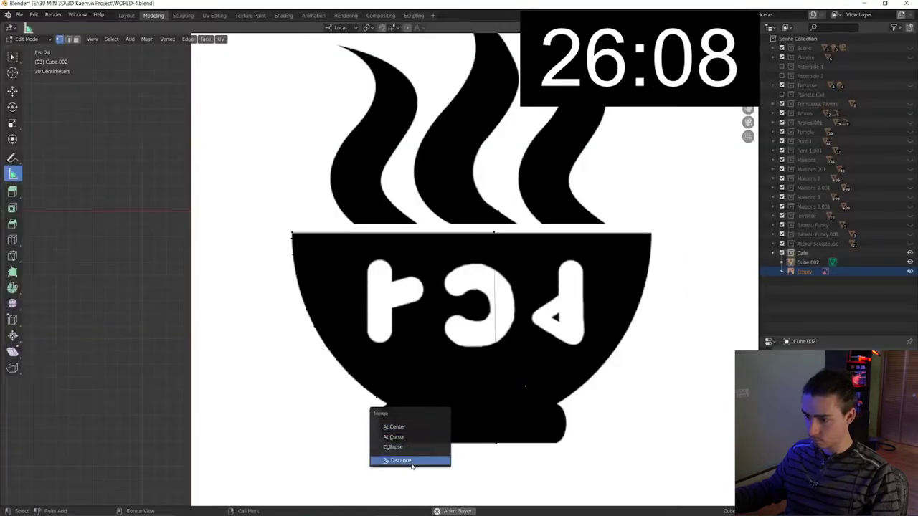
pyautogui.click(411, 461)
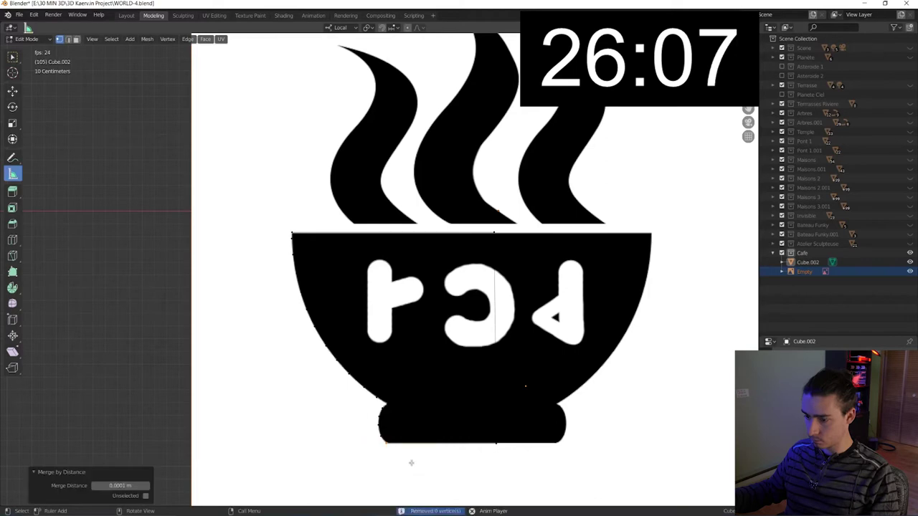
# - Add a Mirror modifier and move the origin to the 3D cursor on the centre line
pyautogui.scroll(1, 390, 445)
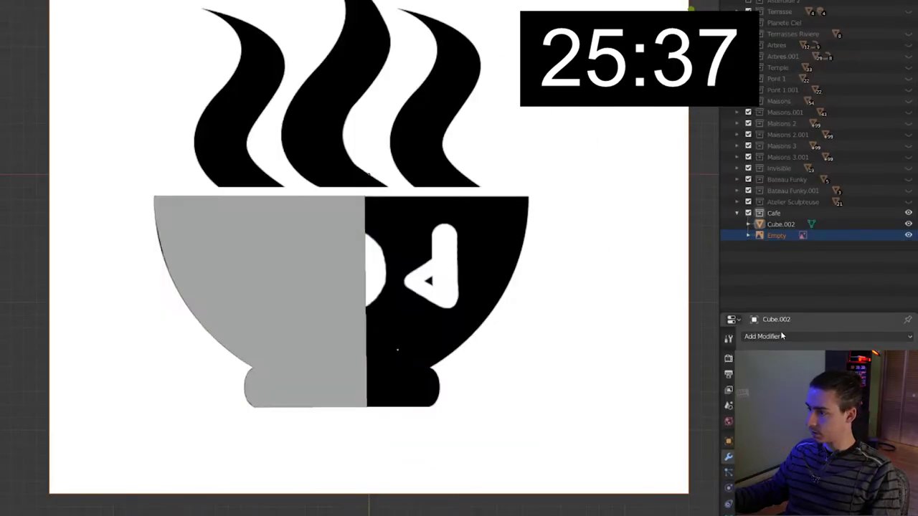
pyautogui.click(781, 336)
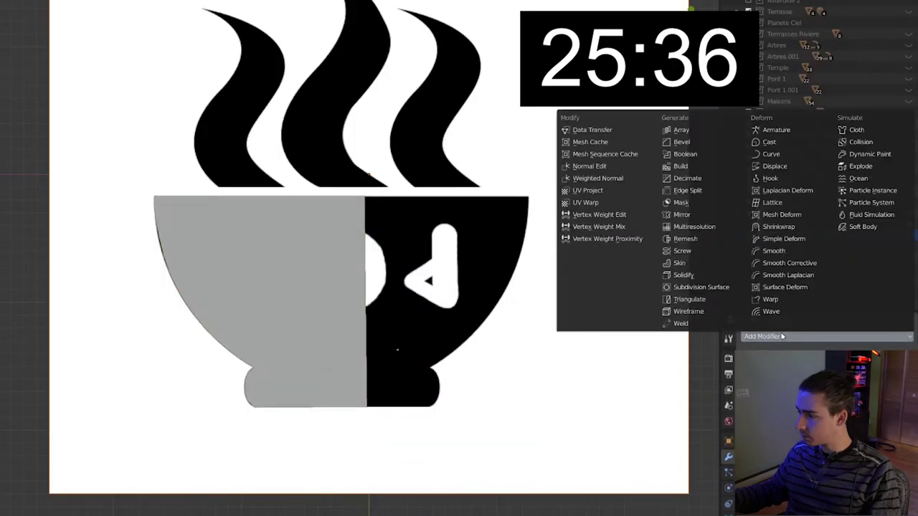
pyautogui.click(680, 216)
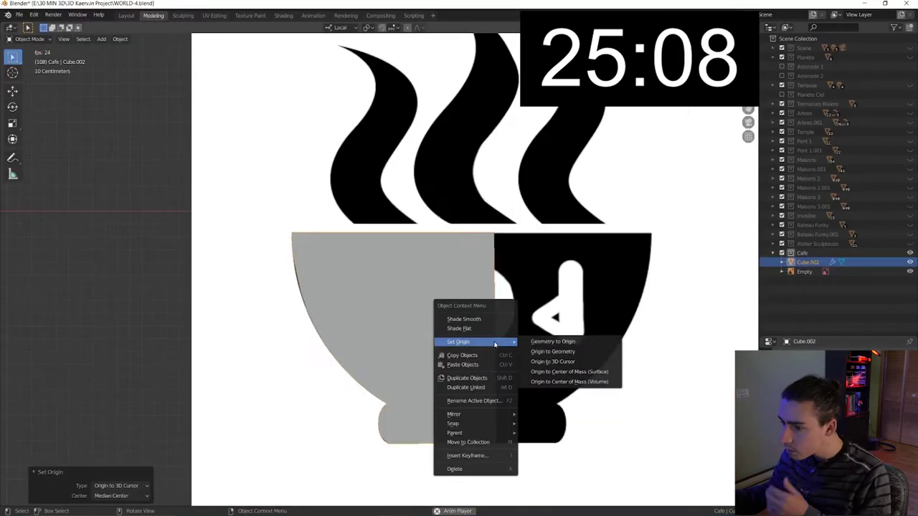
pyautogui.click(570, 352)
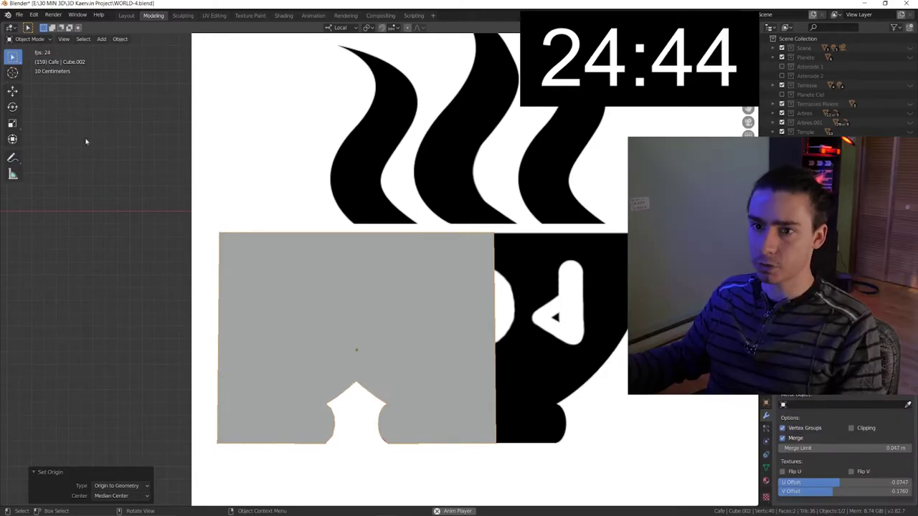
pyautogui.click(16, 73)
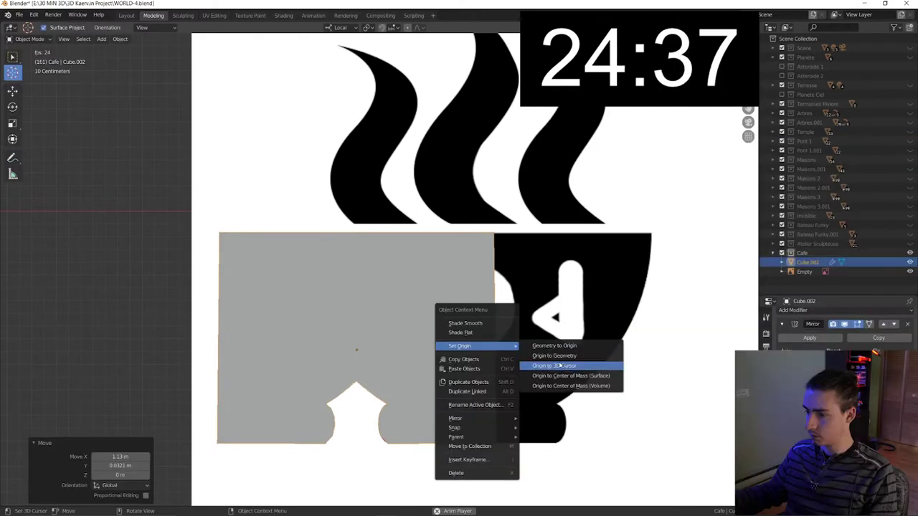
pyautogui.click(560, 365)
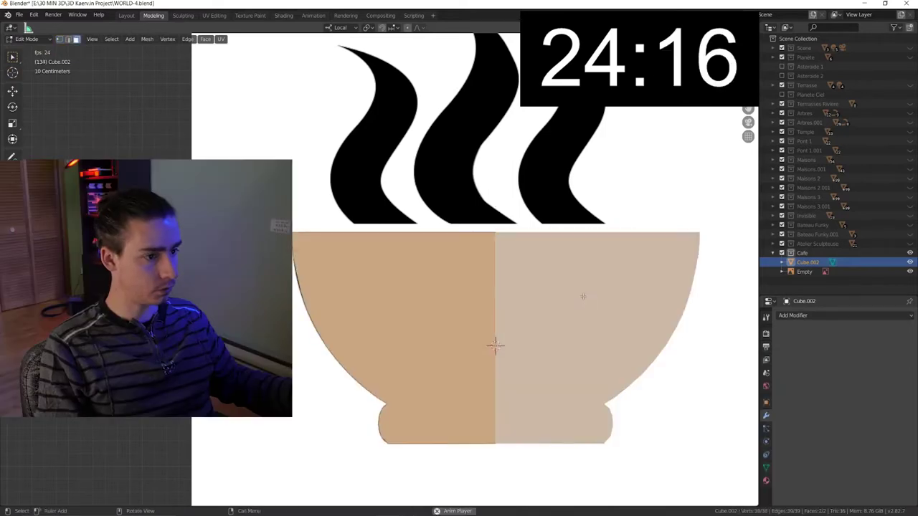
# - Merge the mirrored bowl halves into a single face and return to Object Mode
pyautogui.rightClick(570, 482)
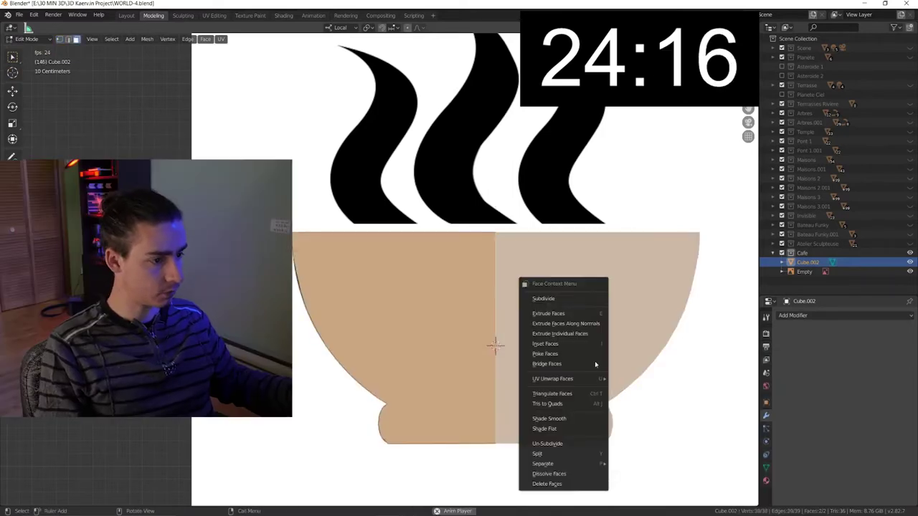
pyautogui.click(572, 473)
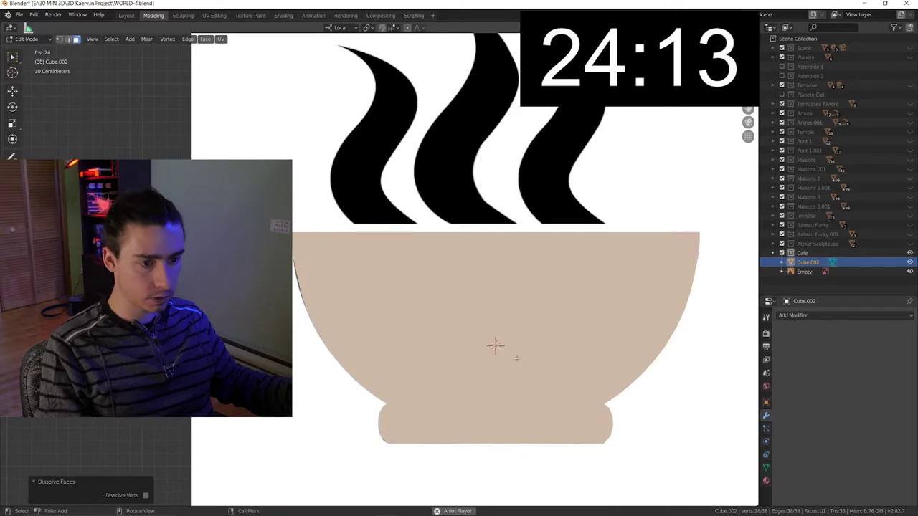
pyautogui.press('Tab')
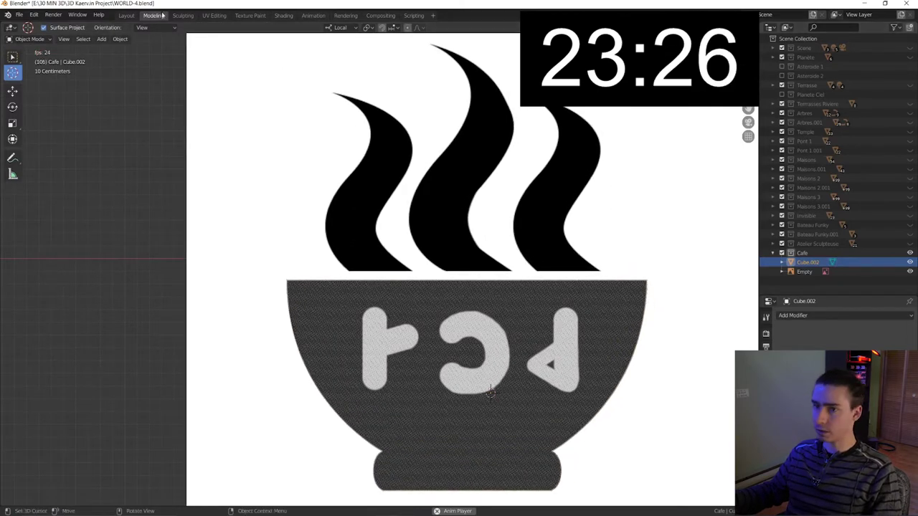
# - Add a new cube and collapse its vertices into a single point at center
pyautogui.click(101, 39)
pyautogui.moveTo(113, 50)
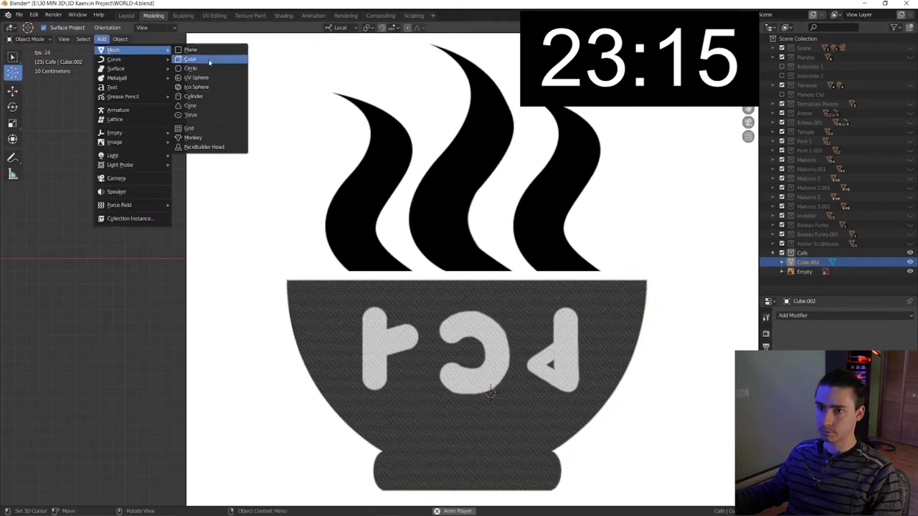
pyautogui.click(190, 59)
pyautogui.press('Tab')
pyautogui.press('m')
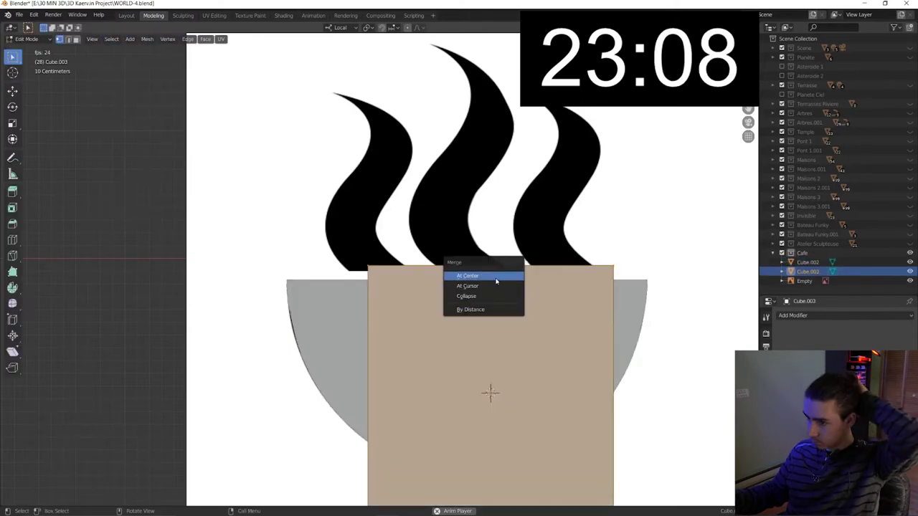
pyautogui.click(496, 279)
# - Extrude a chain of vertices along the leftmost steam wisp's outline
pyautogui.press('g')
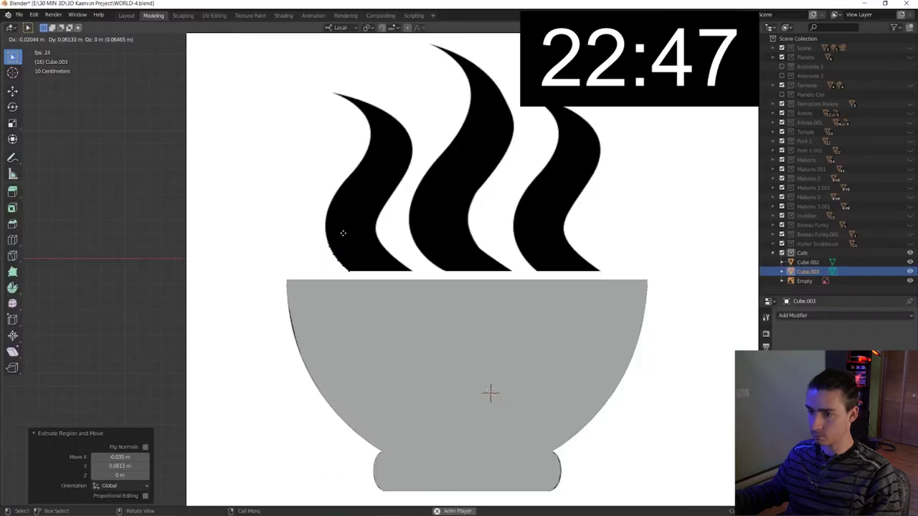
pyautogui.click(342, 233)
pyautogui.press('e')
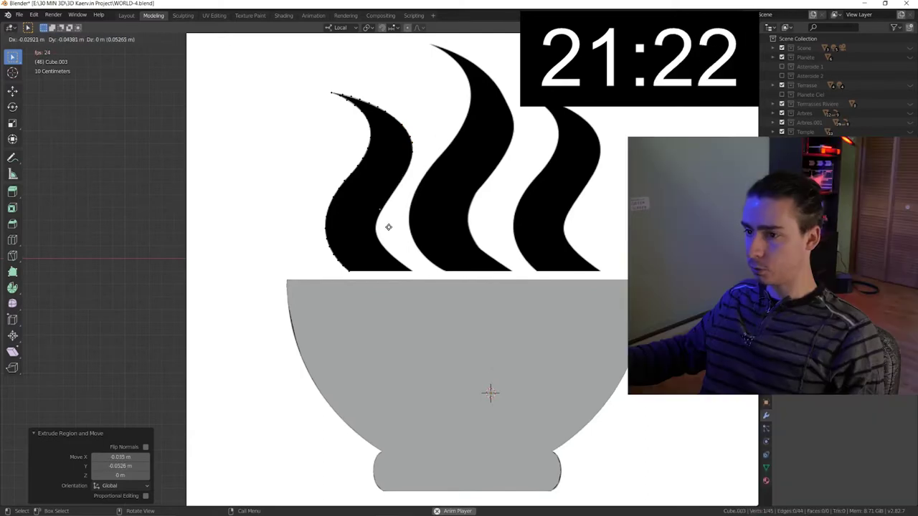
pyautogui.click(388, 227)
pyautogui.press('e')
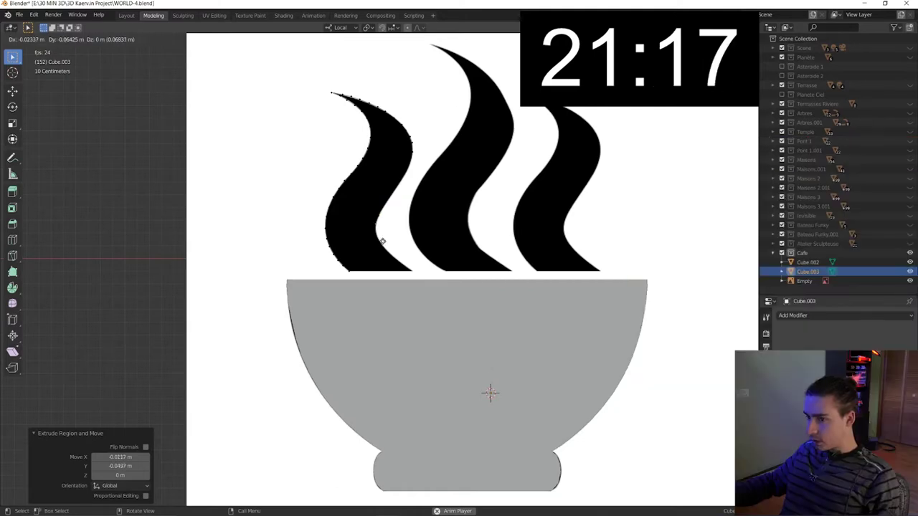
pyautogui.click(383, 241)
pyautogui.press('e')
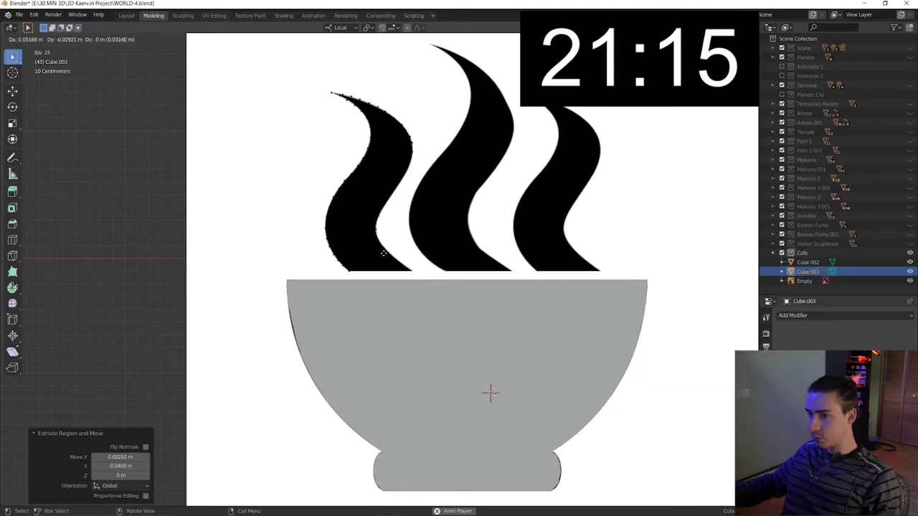
pyautogui.click(386, 258)
pyautogui.press('e')
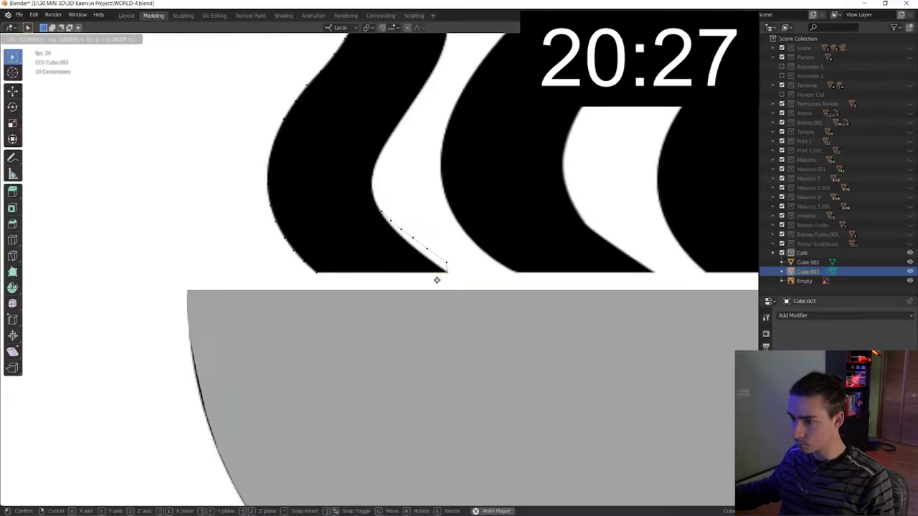
pyautogui.click(436, 280)
# - Reposition the wisp's outline points to fit the reference, including its lower tip
pyautogui.press('g')
pyautogui.click(420, 250)
pyautogui.press('g')
pyautogui.click(416, 256)
pyautogui.press('g')
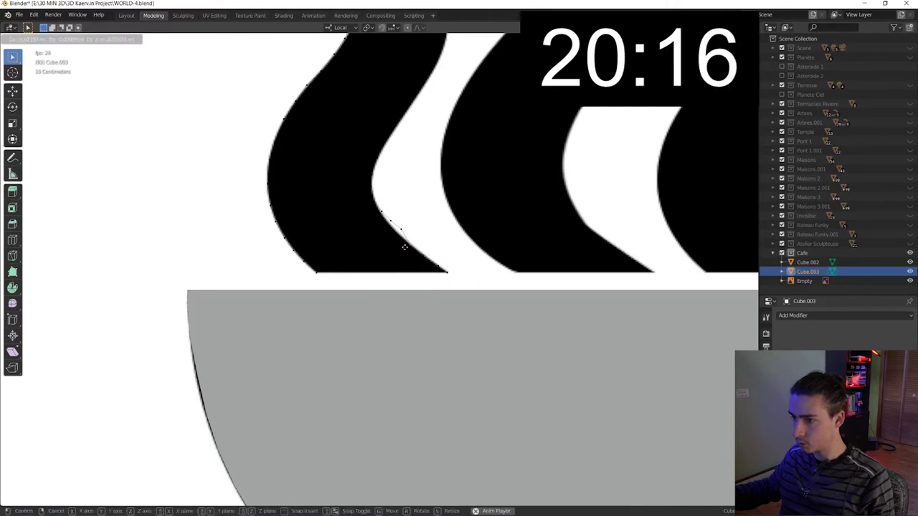
pyautogui.click(374, 215)
pyautogui.press('g')
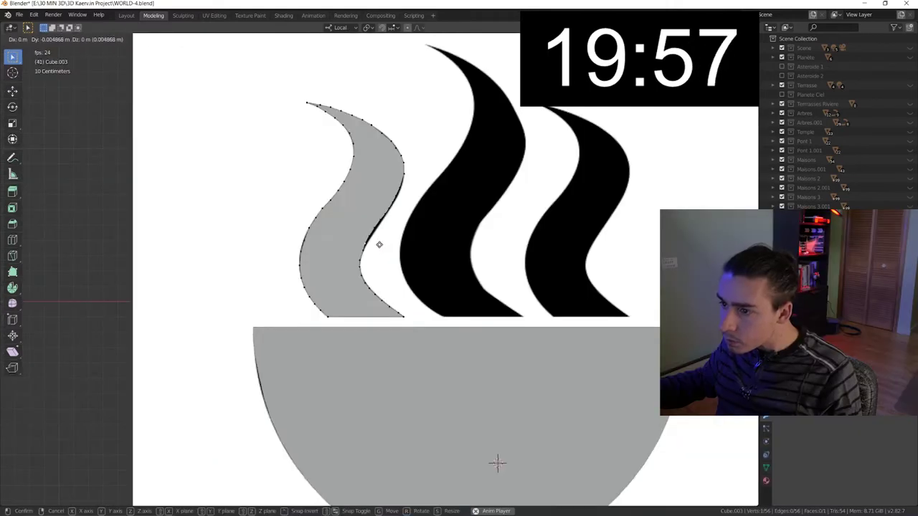
pyautogui.click(380, 245)
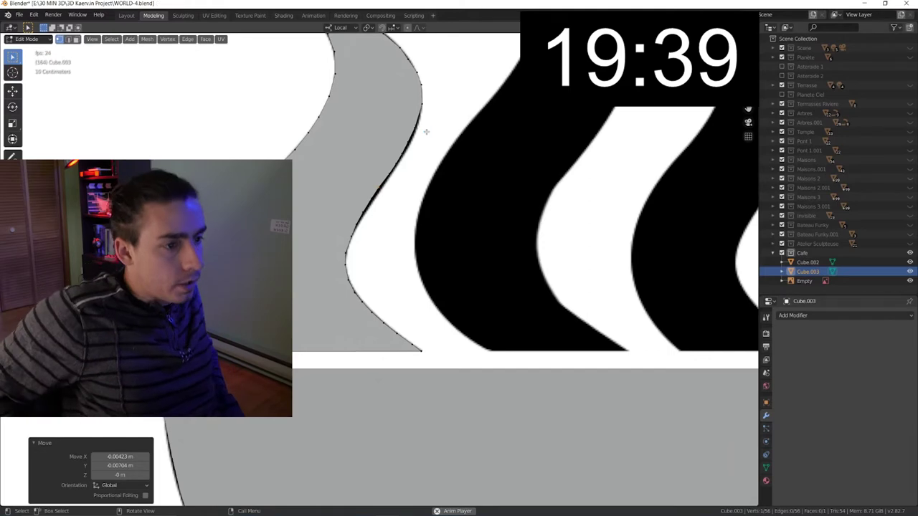
pyautogui.scroll(-3, 426, 131)
pyautogui.scroll(-3, 426, 131)
pyautogui.scroll(-2, 426, 132)
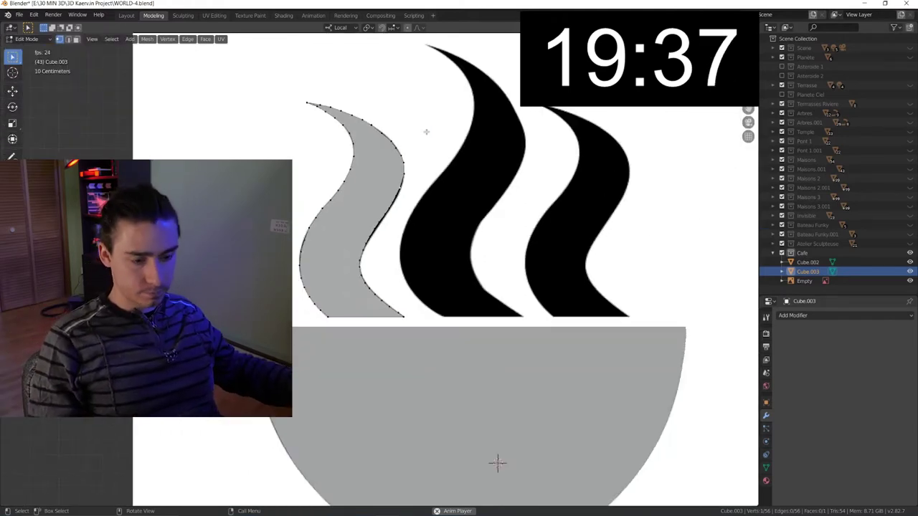
# - Copy the whole traced wisp sideways along X onto the right-hand wisp
pyautogui.press('a')
pyautogui.press('g')
pyautogui.press('x')
pyautogui.press('x')
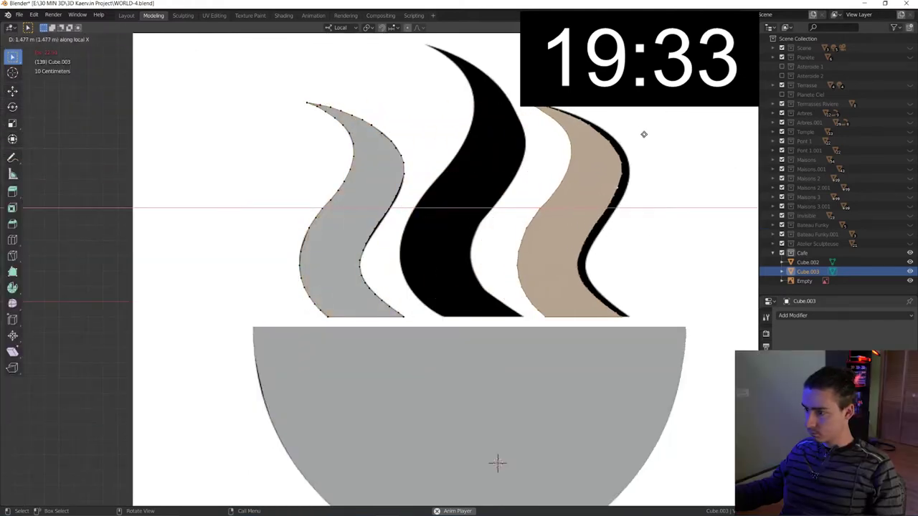
pyautogui.click(649, 135)
# - Duplicate the wisp again for the middle, stretch it taller and shift it vertically
pyautogui.hotkey('shift', 'd')
pyautogui.press('x')
pyautogui.press('x')
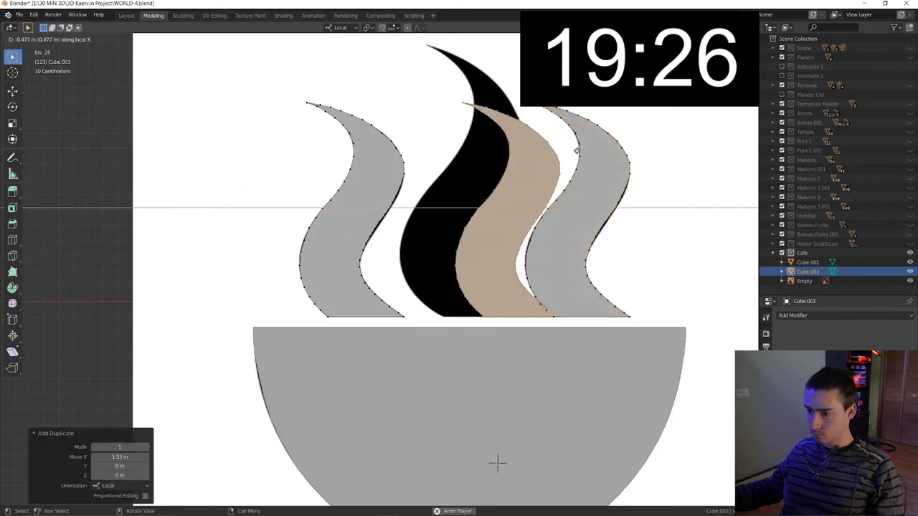
pyautogui.press('y')
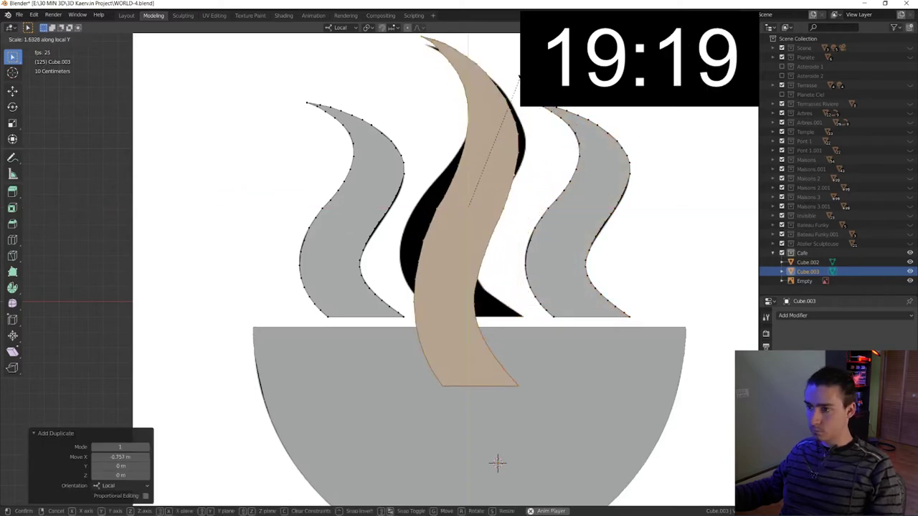
pyautogui.press('Return')
pyautogui.press('g')
pyautogui.press('y')
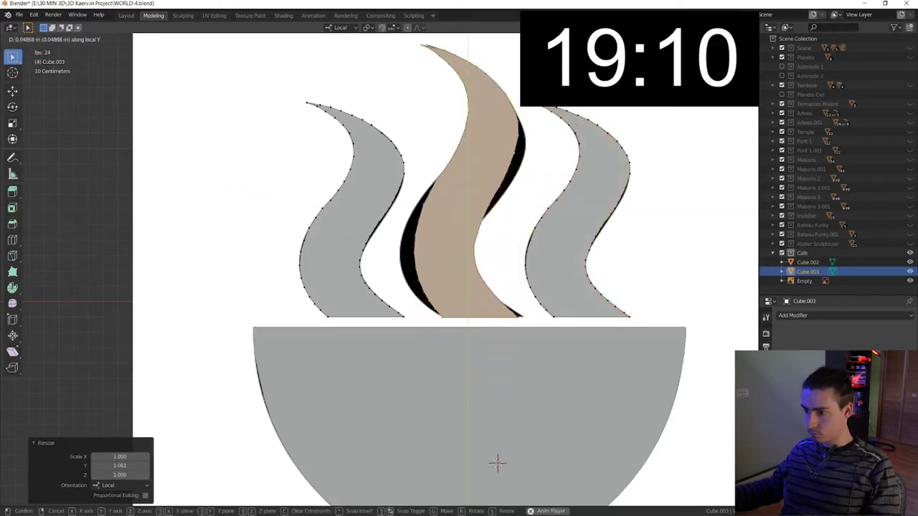
pyautogui.press('Return')
# - Widen the middle wisp along X and shift it sideways to align with the reference
pyautogui.press('s')
pyautogui.press('x')
pyautogui.press('x')
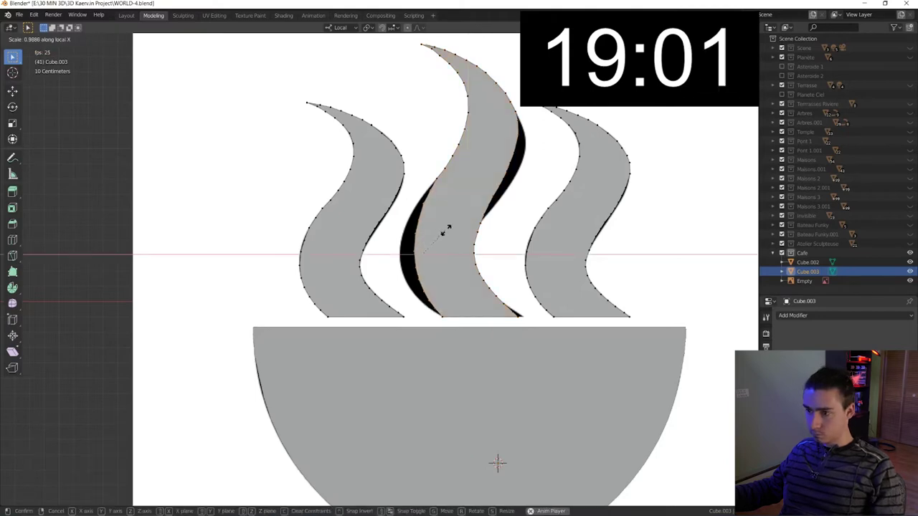
pyautogui.press('Return')
pyautogui.press('g')
pyautogui.press('x')
pyautogui.press('x')
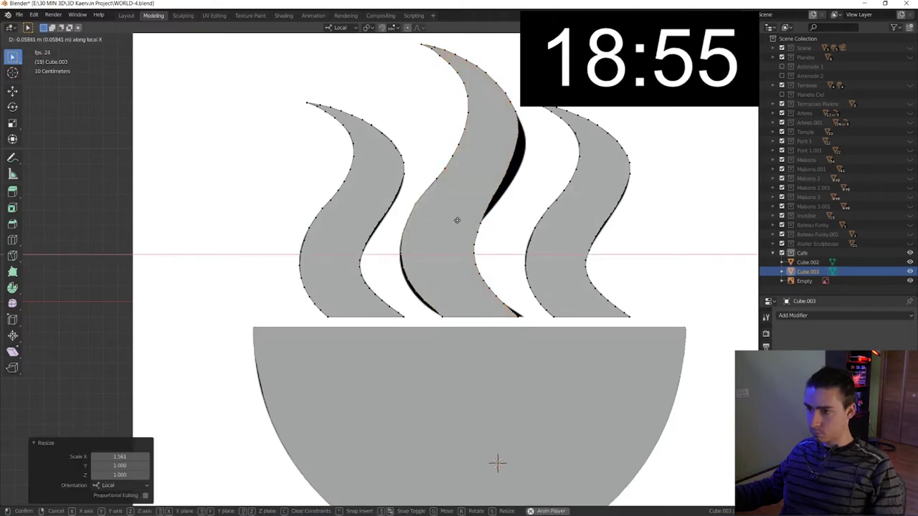
pyautogui.press('Return')
pyautogui.press('g')
pyautogui.press('x')
pyautogui.press('x')
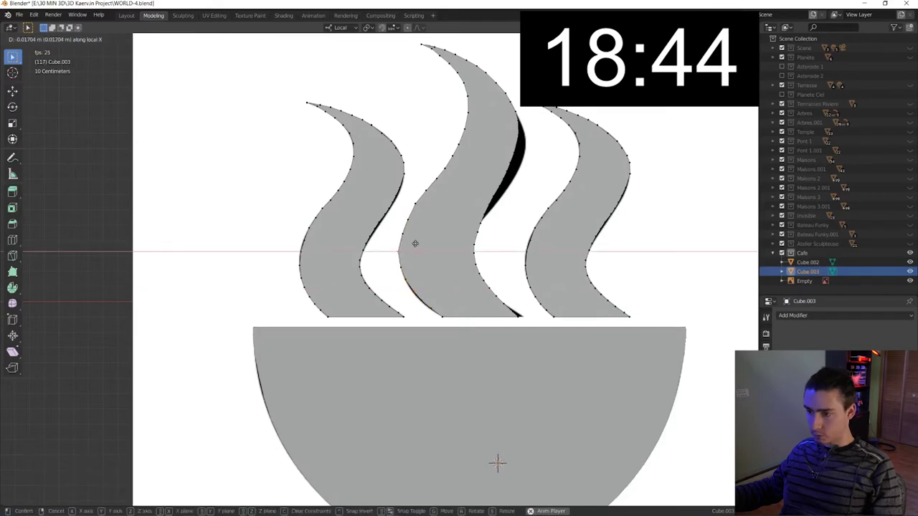
pyautogui.press('Return')
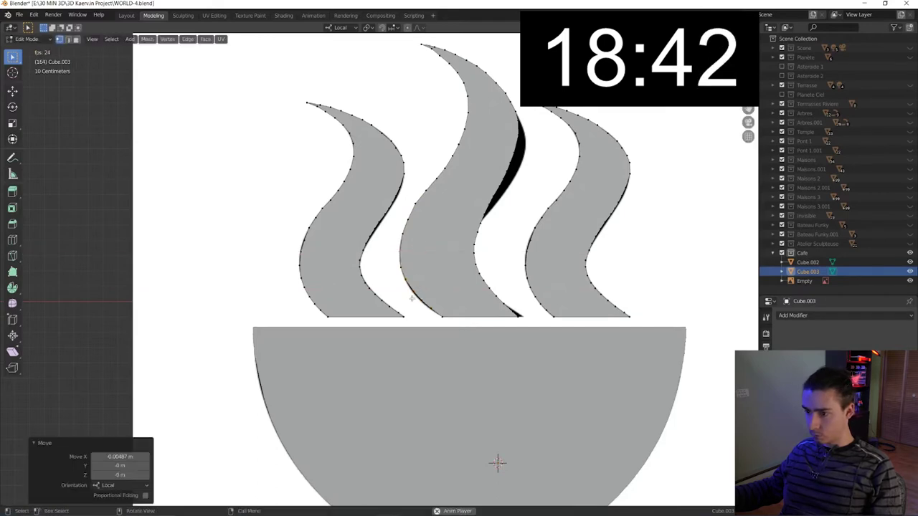
# - Select a few middle-wisp points and move them sideways to fit the outline
pyautogui.moveTo(415, 280); pyautogui.dragTo(438, 282)
pyautogui.press('g')
pyautogui.press('x')
pyautogui.press('x')
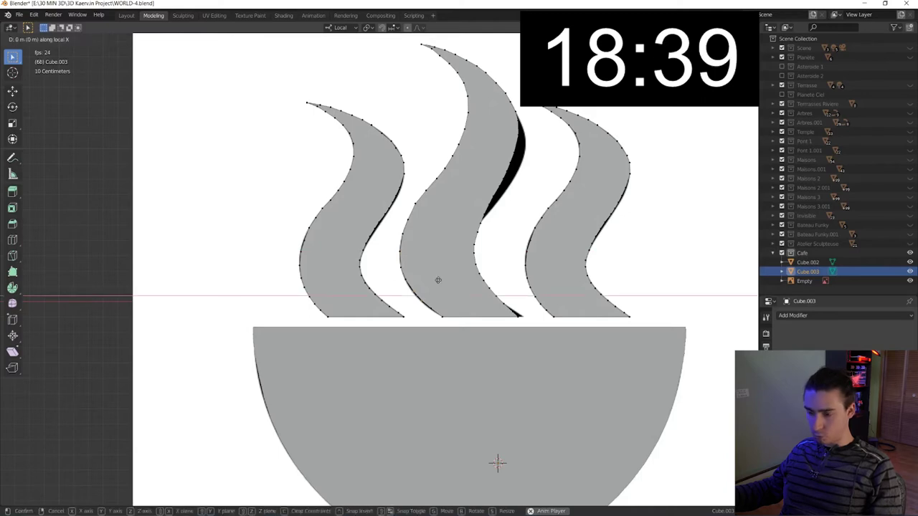
pyautogui.click(435, 301)
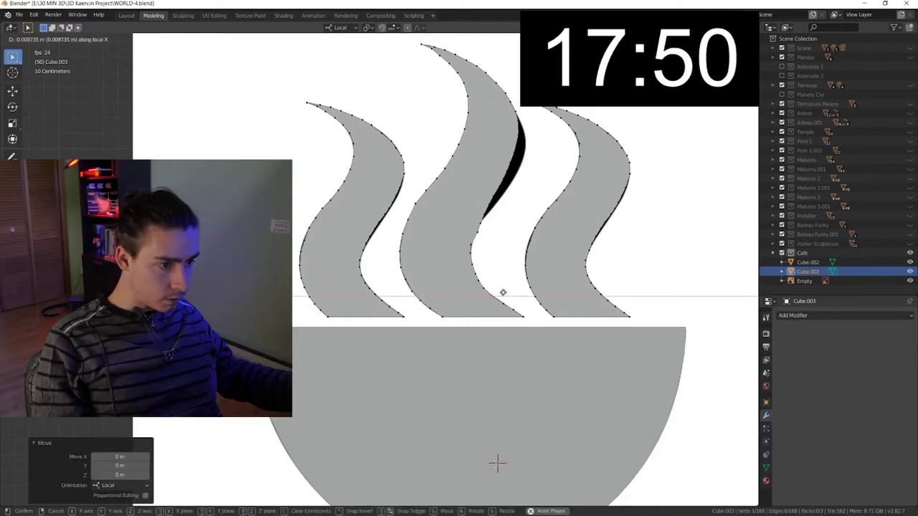
# - Slide selected wisp outline points sideways along X to hug the reference flames
pyautogui.press('g')
pyautogui.press('x')
pyautogui.press('x')
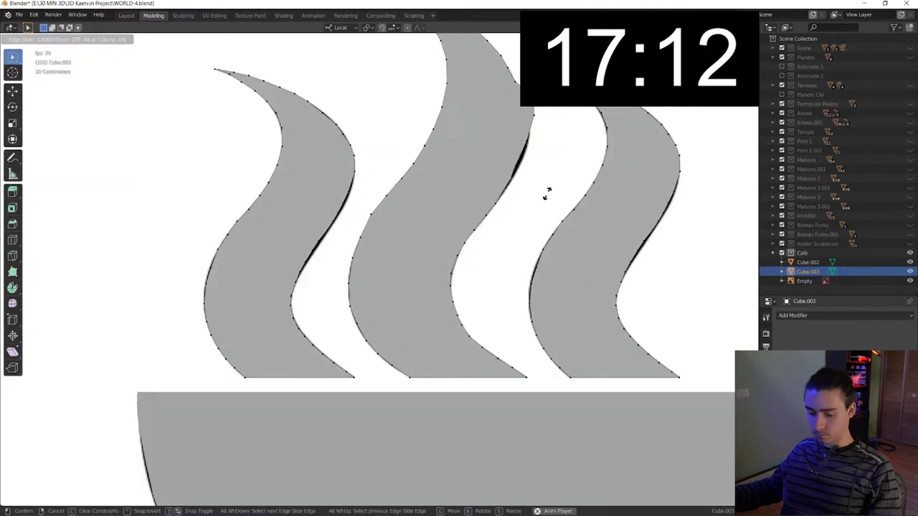
pyautogui.click(547, 193)
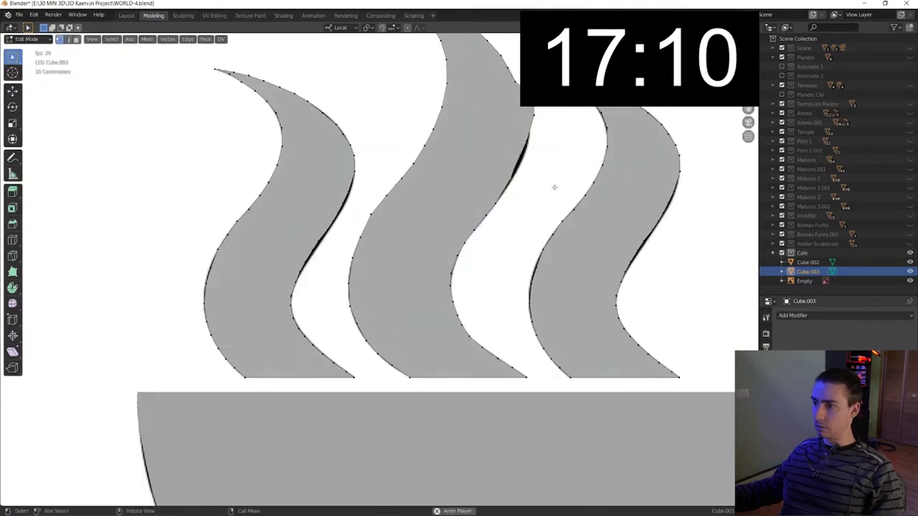
pyautogui.press('g')
pyautogui.press('x')
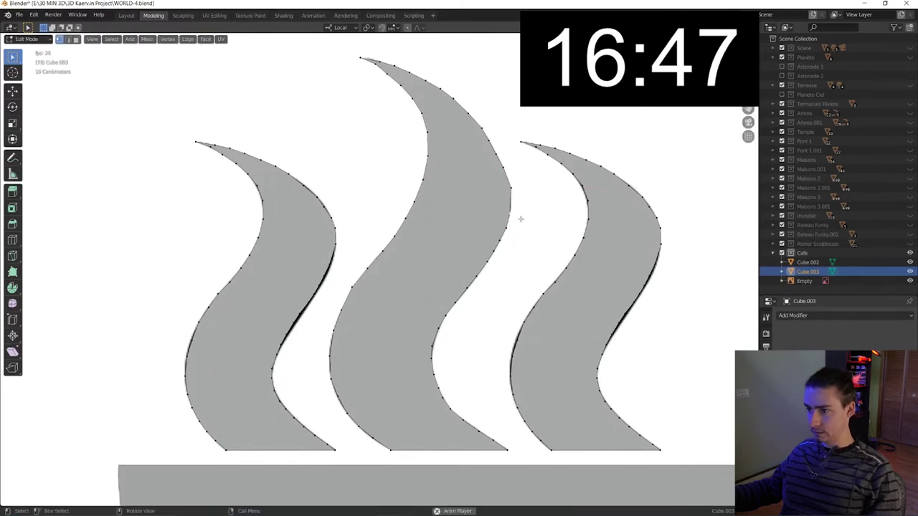
pyautogui.press('g')
pyautogui.press('x')
pyautogui.click(520, 217)
# - Reshape the middle wisp's upper edge with vertical and sideways vertex moves
pyautogui.press('g')
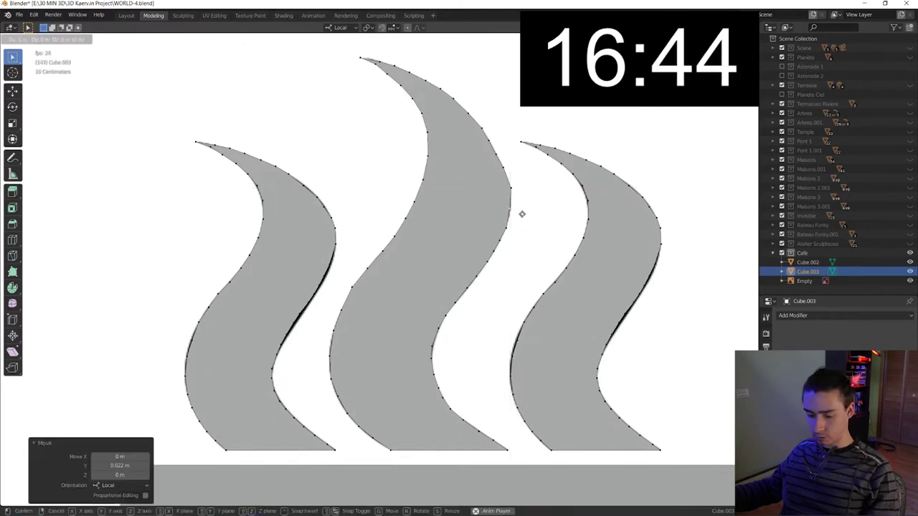
pyautogui.press('y')
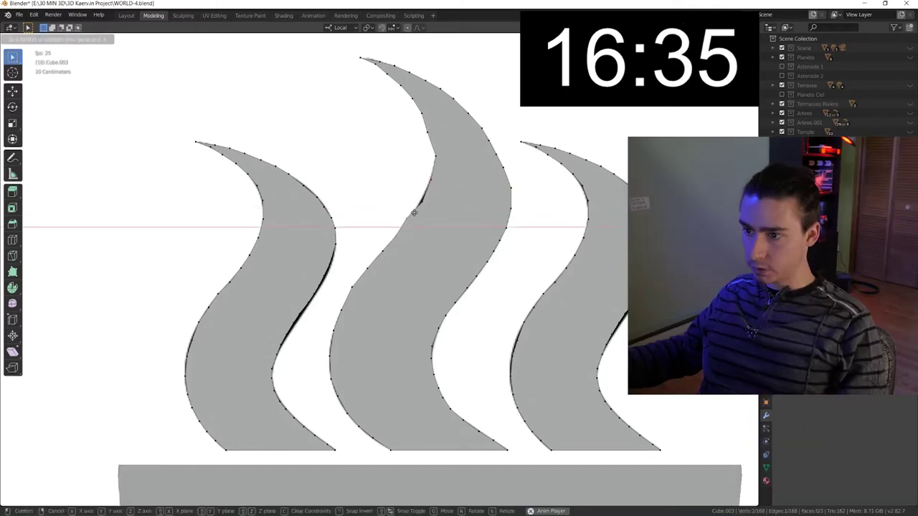
pyautogui.click(416, 212)
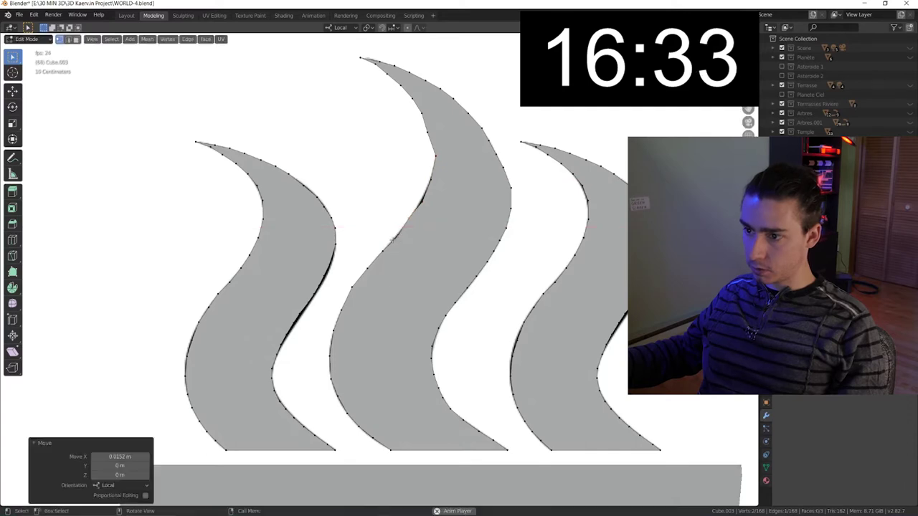
pyautogui.press('g')
pyautogui.press('x')
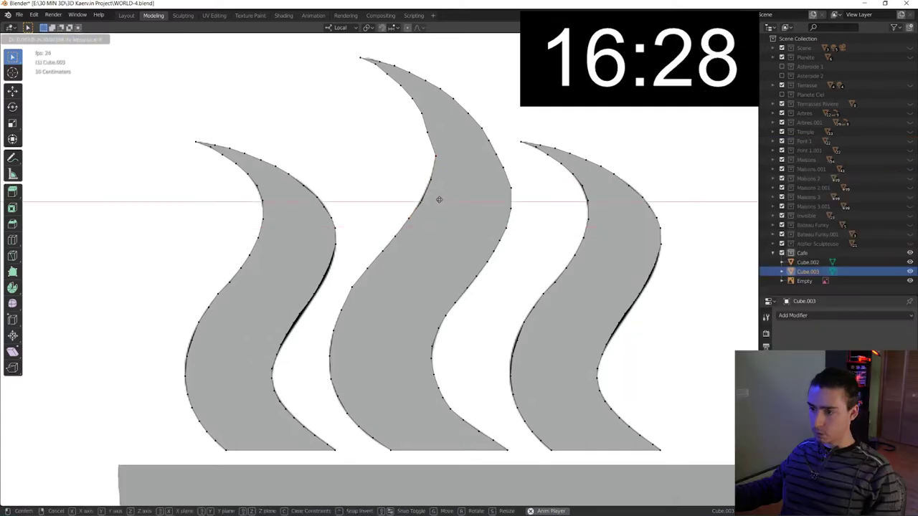
pyautogui.click(437, 198)
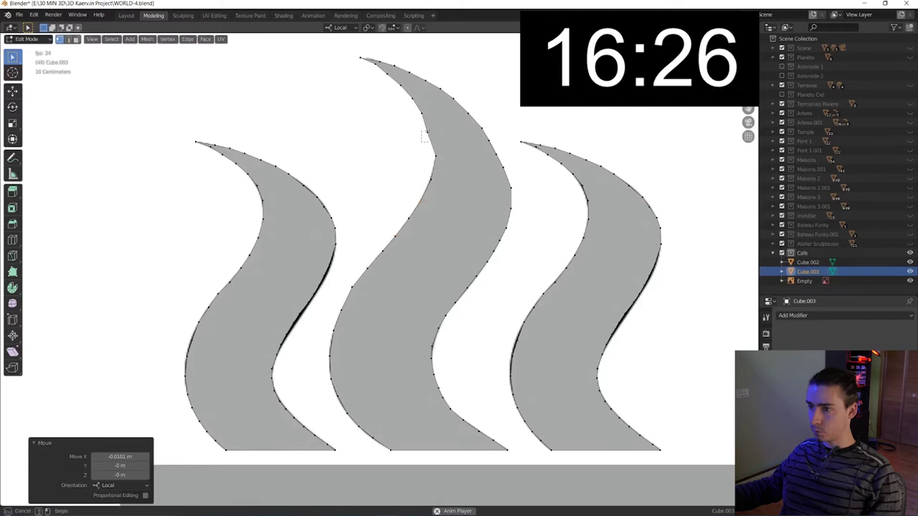
pyautogui.press('g')
pyautogui.press('x')
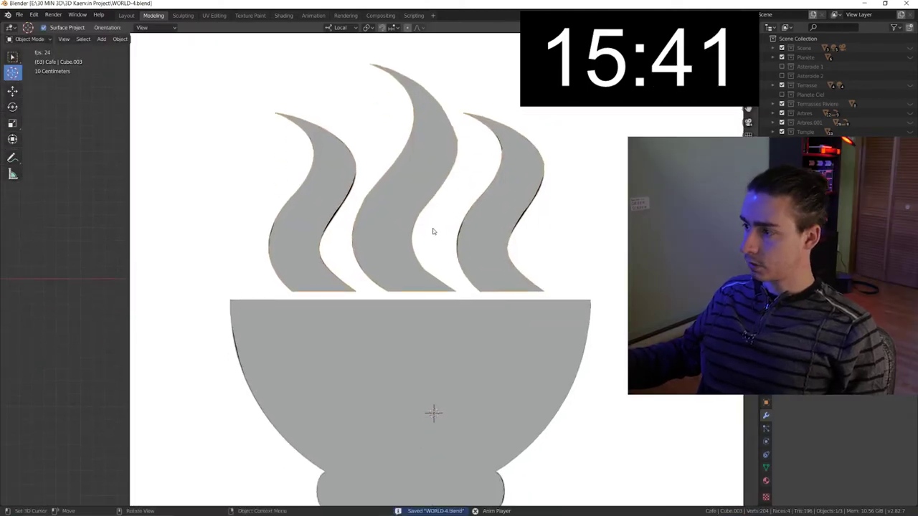
# - Reposition a point on the letter outline and undo a stray duplicate
pyautogui.click(104, 38)
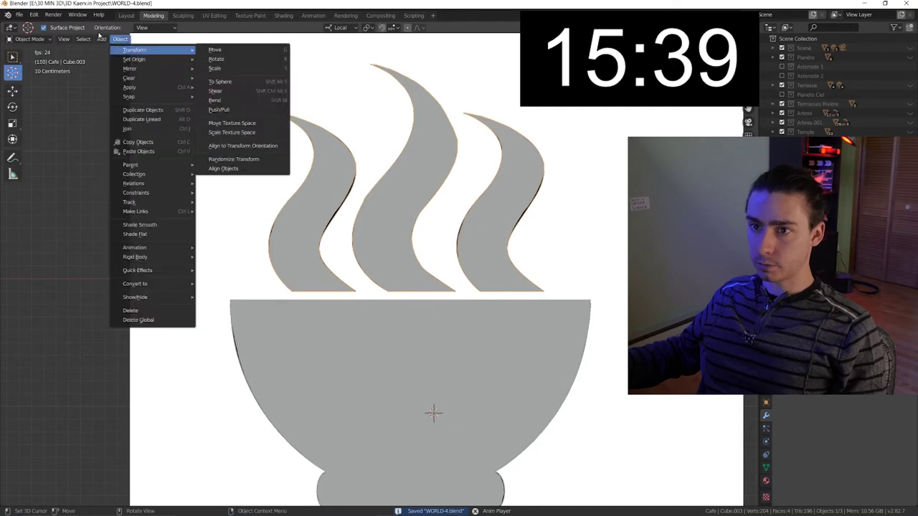
pyautogui.scroll(2, 346, 349)
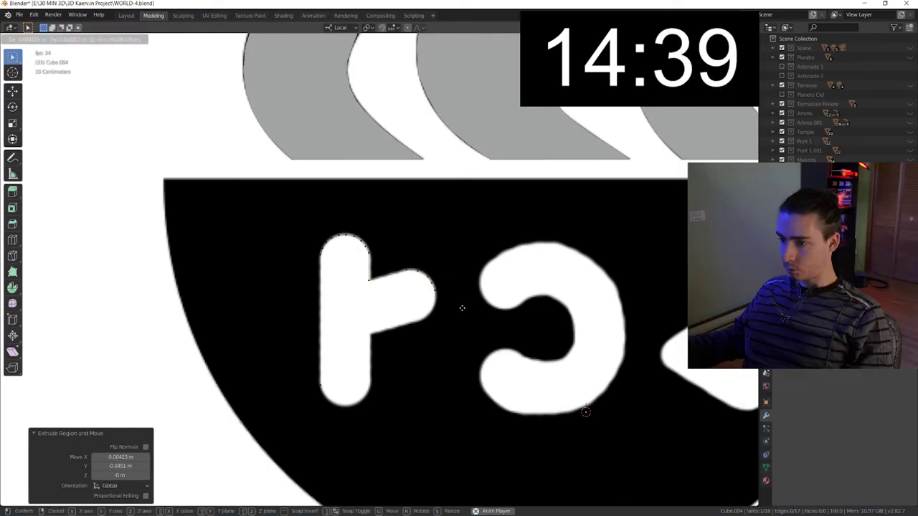
pyautogui.press('g')
pyautogui.click(461, 307)
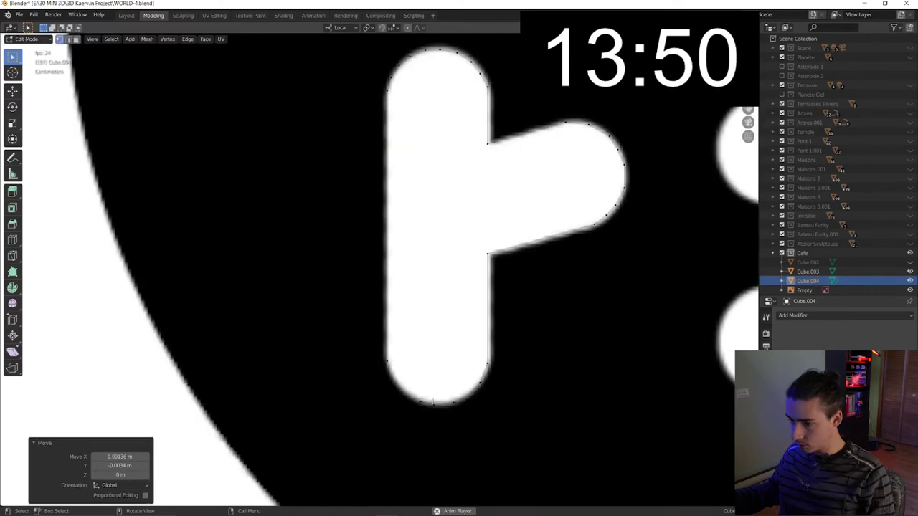
pyautogui.press('g')
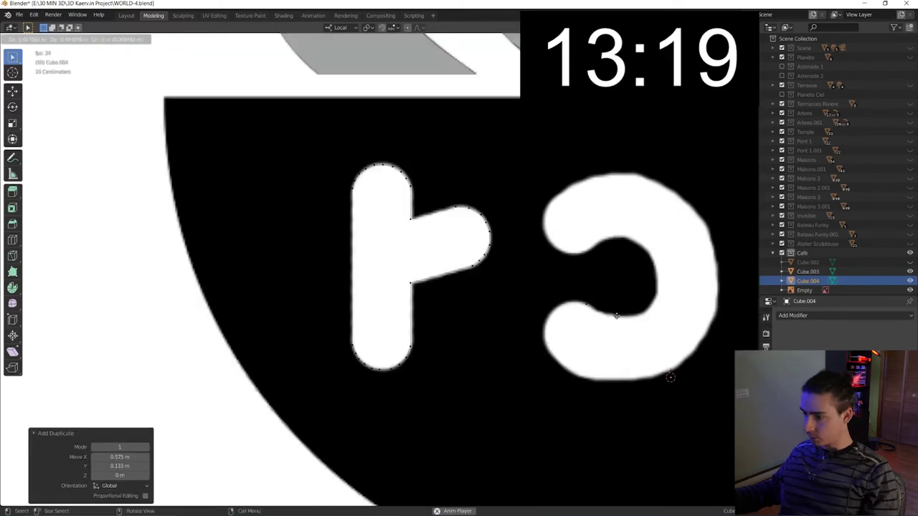
pyautogui.press('Escape')
pyautogui.hotkey('ctrl', 'z')
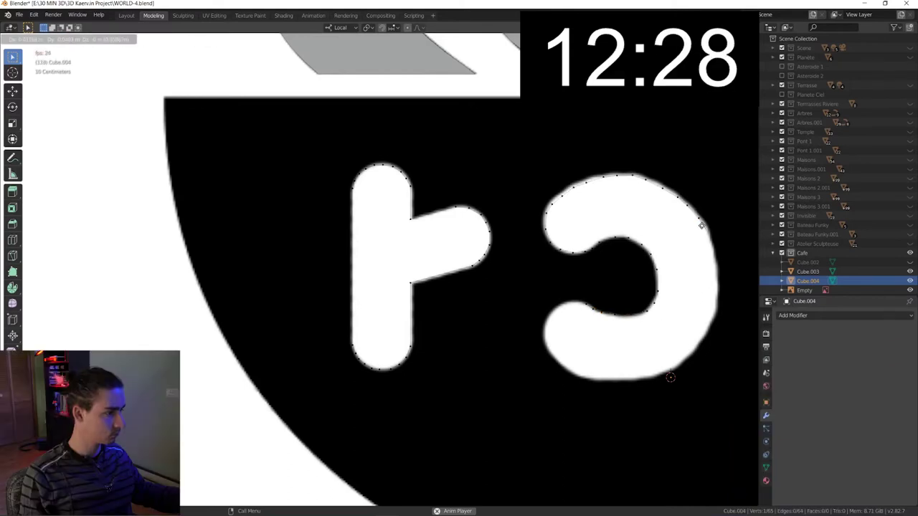
# - Add vertices along the C's lower right curve and along its bottom
pyautogui.click(713, 337)
pyautogui.click(702, 352)
pyautogui.click(692, 361)
pyautogui.click(681, 369)
pyautogui.click(673, 376)
pyautogui.click(623, 397)
pyautogui.click(606, 398)
pyautogui.click(585, 398)
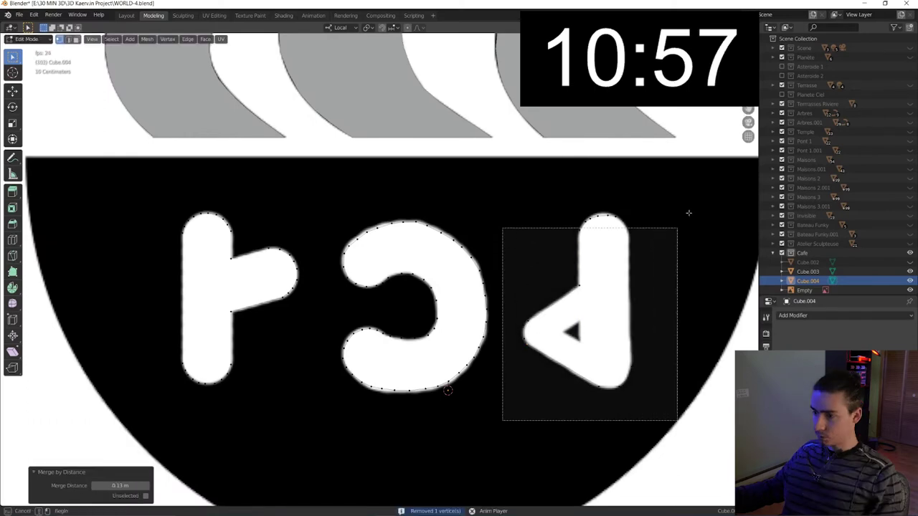
# - Fill the right letter and C outlines with faces and return to Object Mode
pyautogui.moveTo(502, 420); pyautogui.dragTo(666, 240)
pyautogui.press('f')
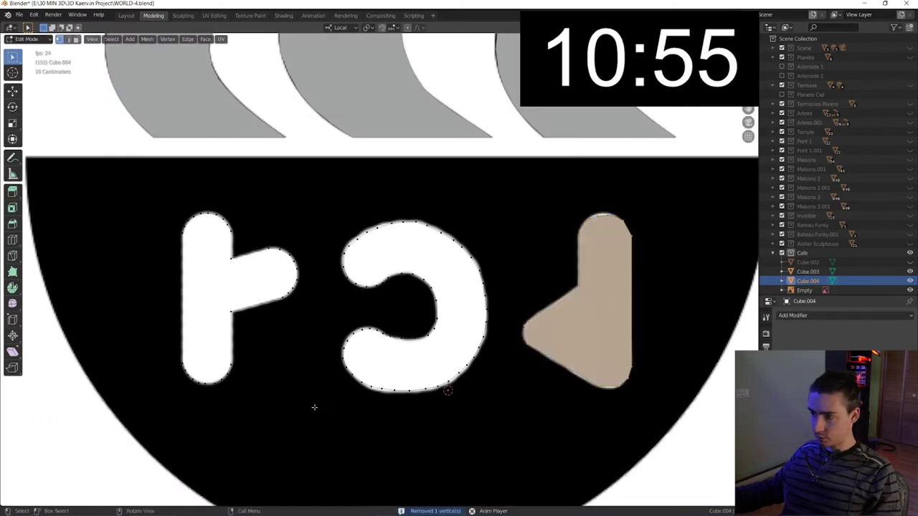
pyautogui.moveTo(314, 407); pyautogui.dragTo(499, 194)
pyautogui.press('f')
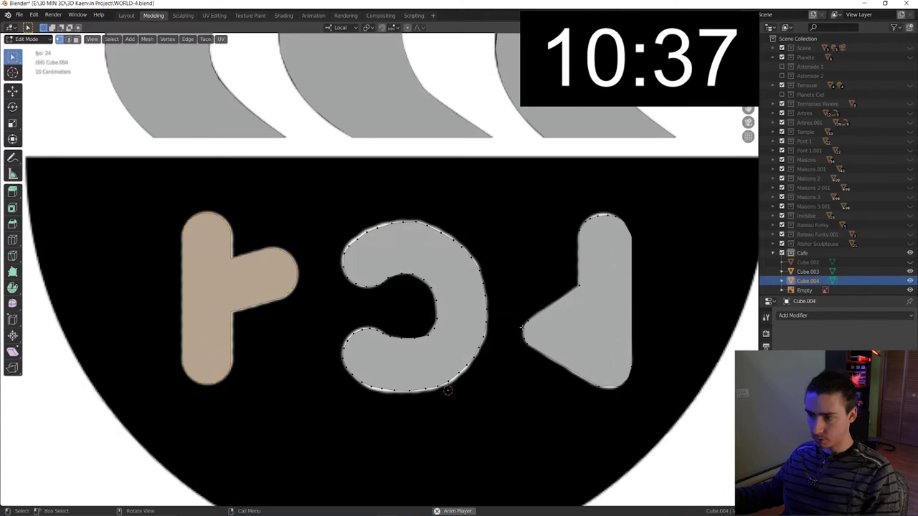
pyautogui.press('Tab')
pyautogui.scroll(-3, 498, 301)
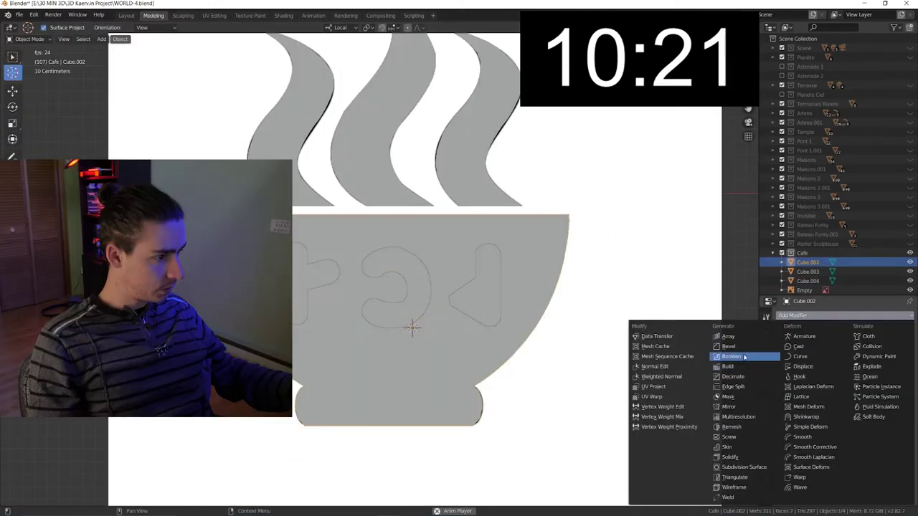
# - Add a Boolean modifier using the letters object as cutter, and extrude the letter faces
pyautogui.click(744, 357)
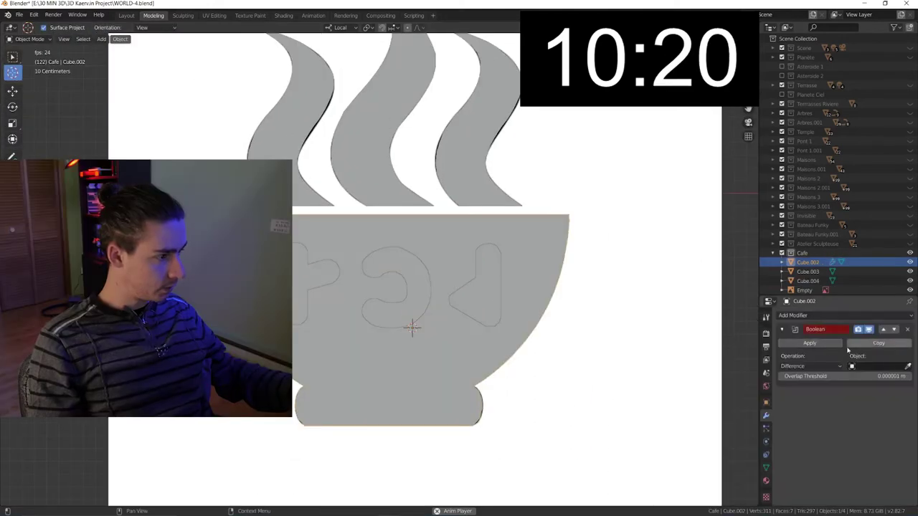
pyautogui.click(907, 368)
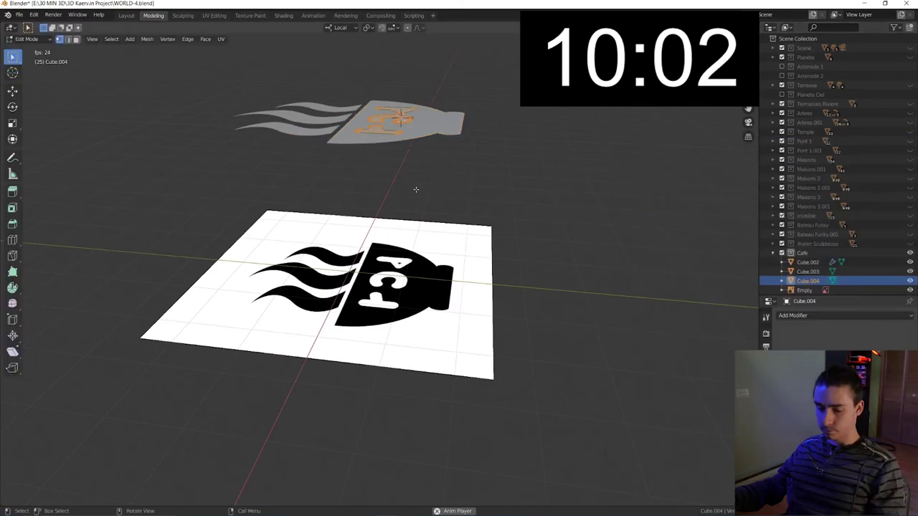
pyautogui.press('e')
pyautogui.click(415, 173)
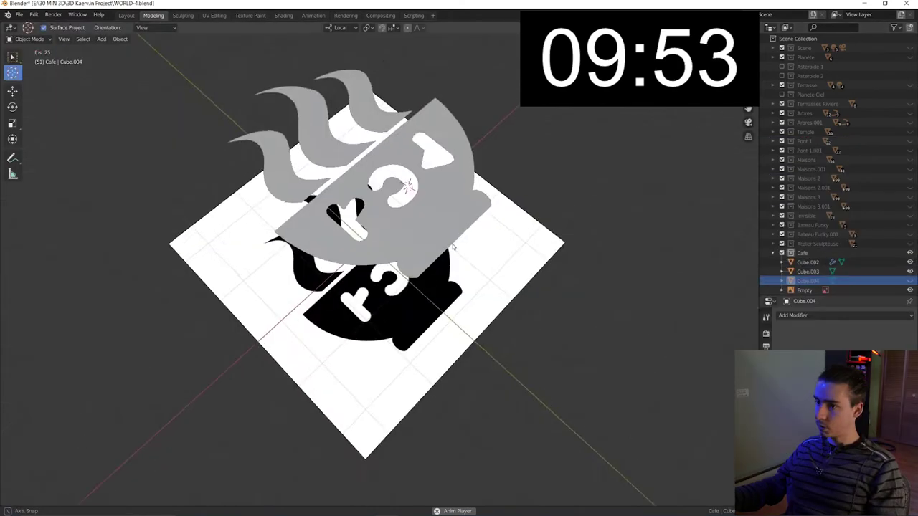
# - From top view, apply the Boolean cut to the cup and enter Edit Mode
pyautogui.moveTo(452, 246); pyautogui.dragTo(452, 256, button='middle')
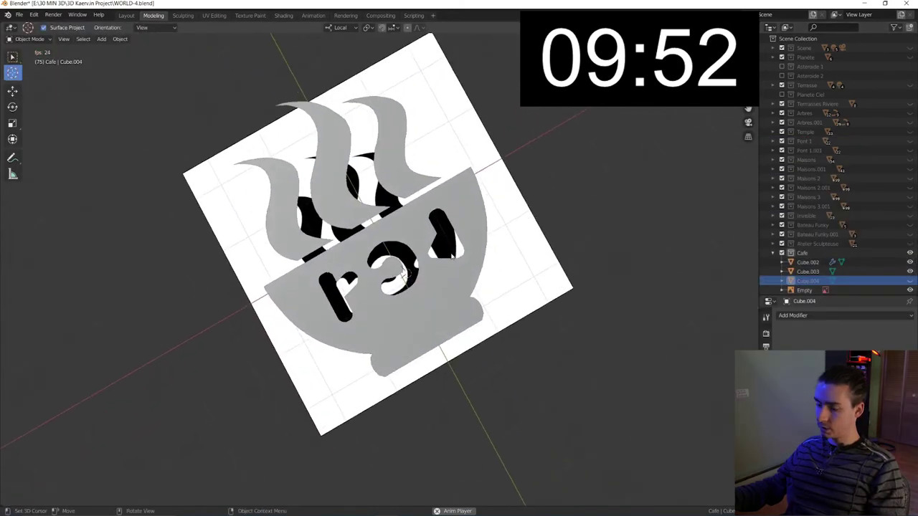
pyautogui.press('KP_7')
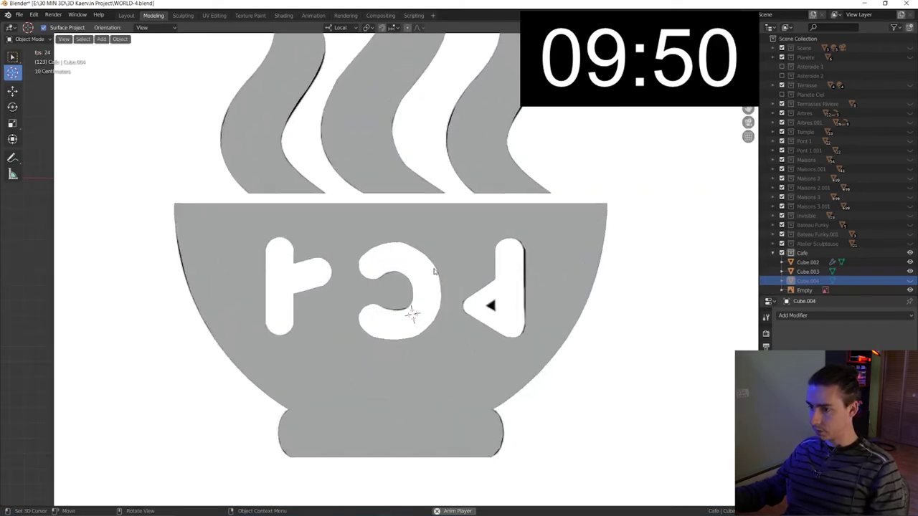
pyautogui.click(810, 342)
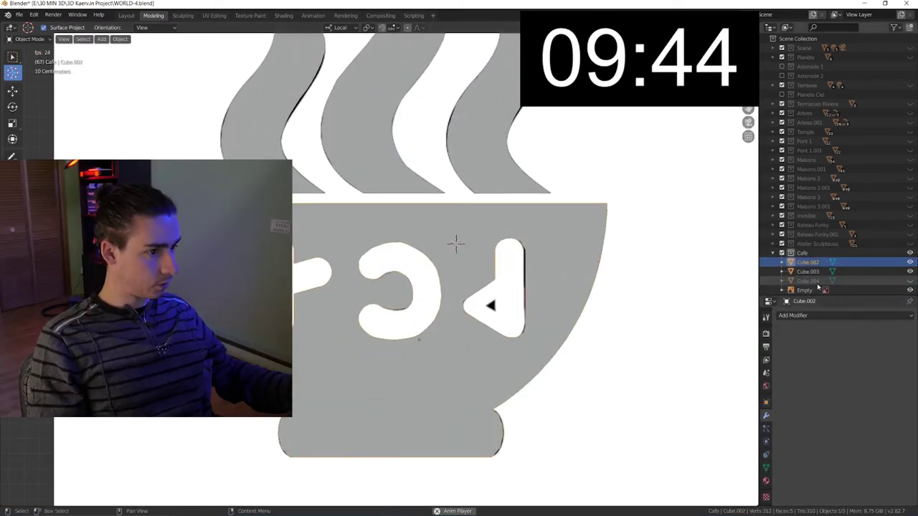
pyautogui.scroll(1, 542, 301)
pyautogui.scroll(1, 548, 306)
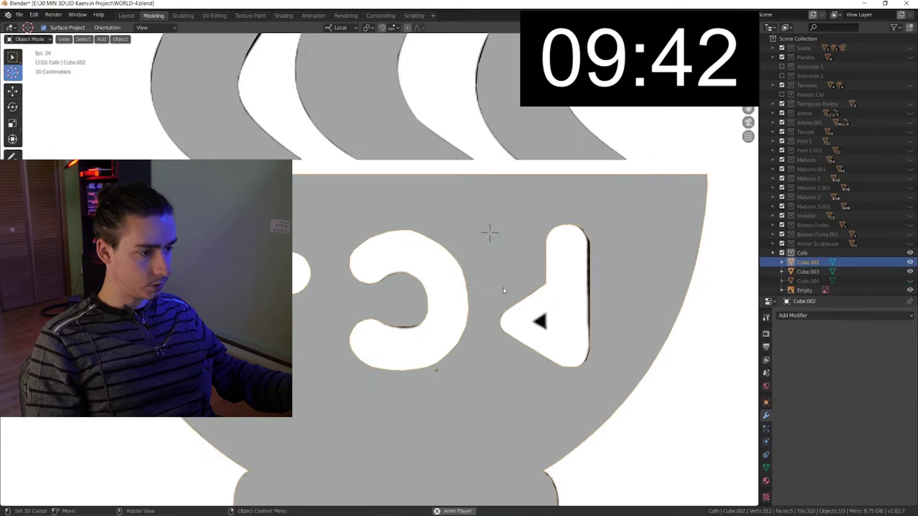
pyautogui.press('Tab')
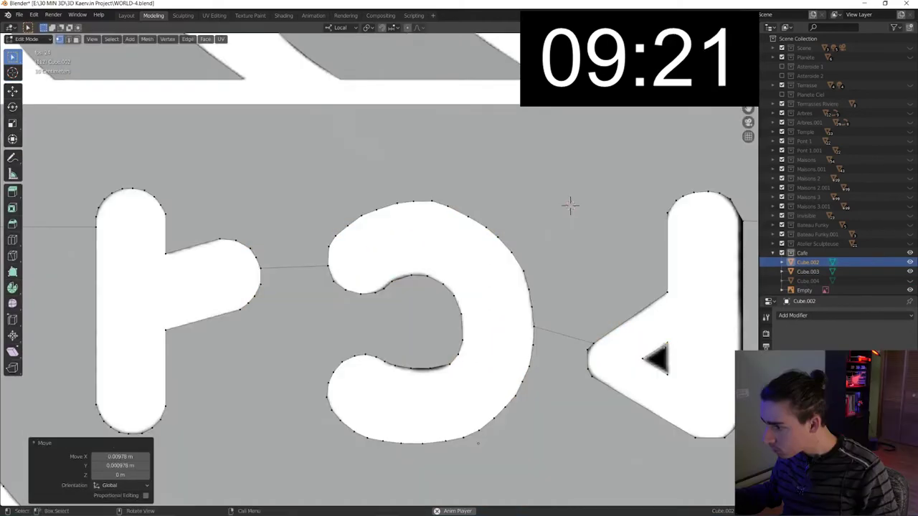
# - Merge duplicate vertices in the cup mesh by distance, then inspect the logo tilted
pyautogui.press('m')
pyautogui.click(688, 325)
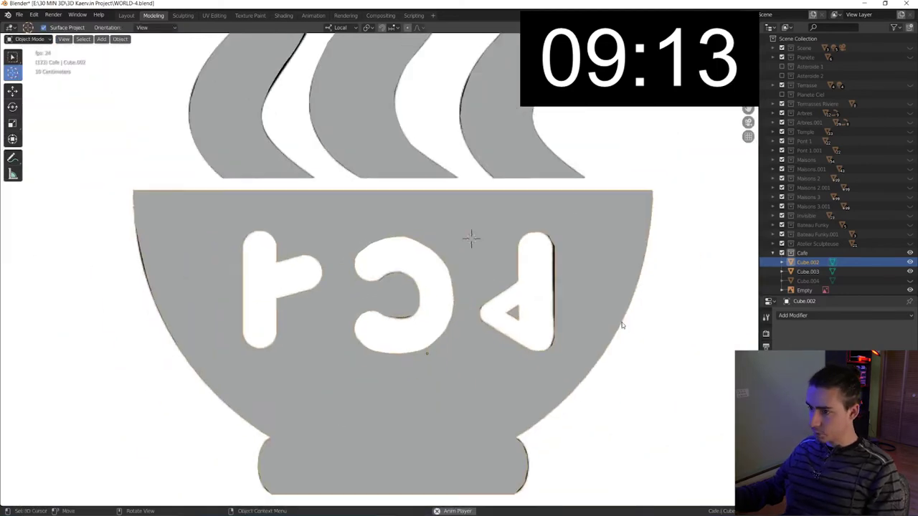
pyautogui.scroll(-2, 530, 309)
pyautogui.scroll(-1, 530, 310)
pyautogui.moveTo(534, 307); pyautogui.dragTo(549, 301, button='middle')
pyautogui.scroll(-2, 537, 284)
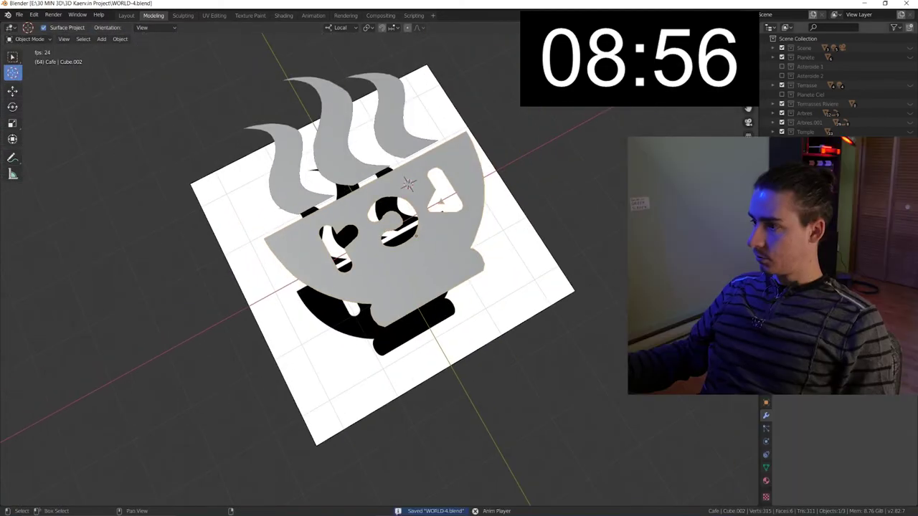
pyautogui.rightClick(429, 260)
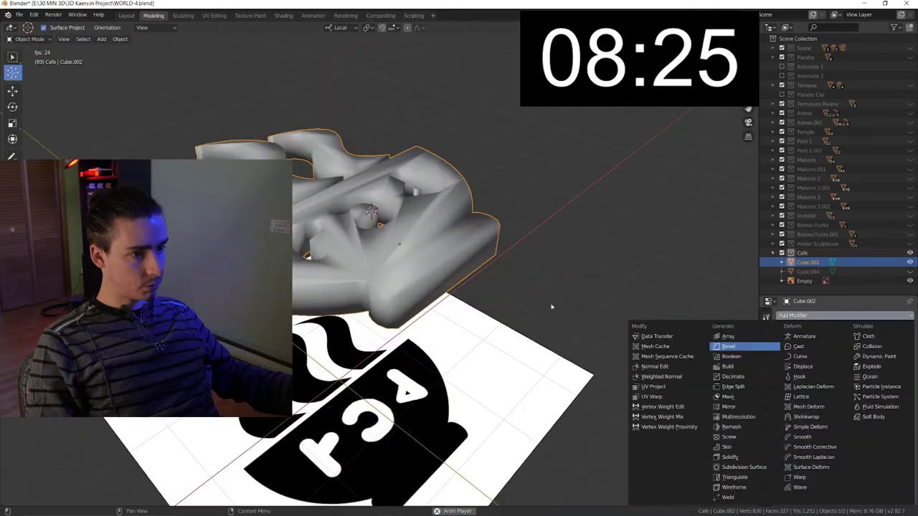
# - Add a bevel to round off the thick cup logo's edges
pyautogui.press('Return')
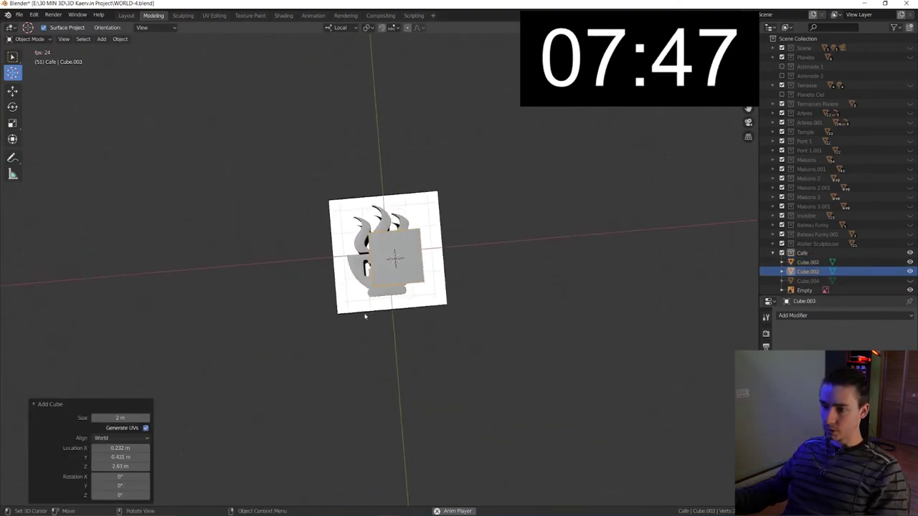
pyautogui.scroll(4, 364, 316)
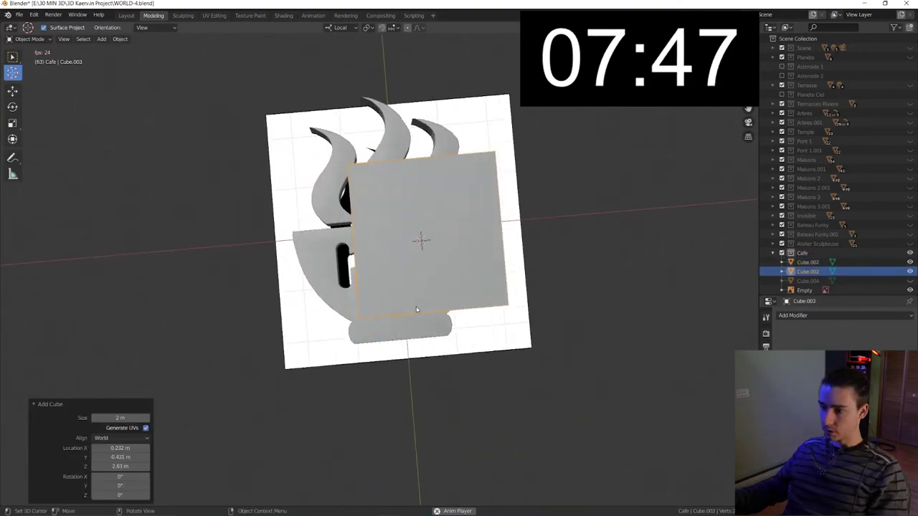
# - Flatten the new cube into a thin slab and lower it beneath the logo
pyautogui.moveTo(501, 306)
pyautogui.mouseDown(button='middle')
pyautogui.moveTo(467, 272)
pyautogui.moveTo(445, 300)
pyautogui.mouseUp(button='middle')
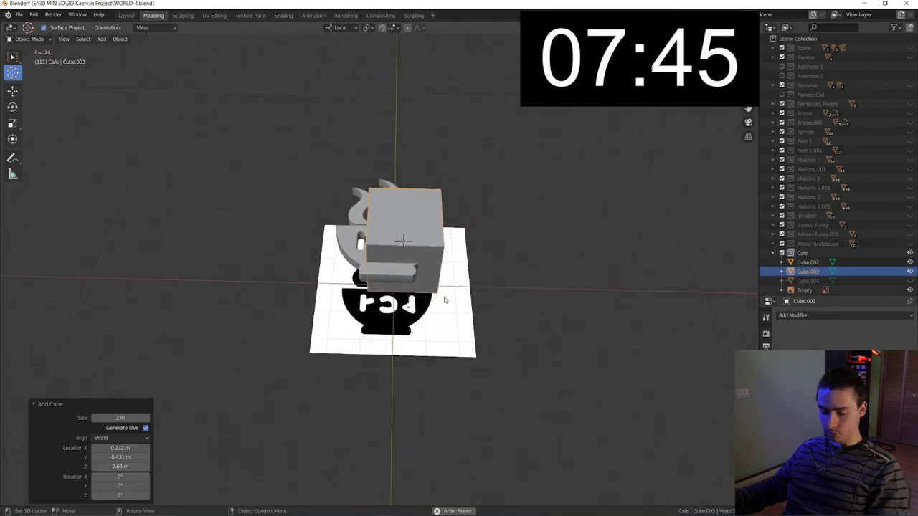
pyautogui.press('s')
pyautogui.press('x')
pyautogui.press('Return')
pyautogui.press('s')
pyautogui.press('z')
pyautogui.press('Return')
pyautogui.press('g')
pyautogui.press('z')
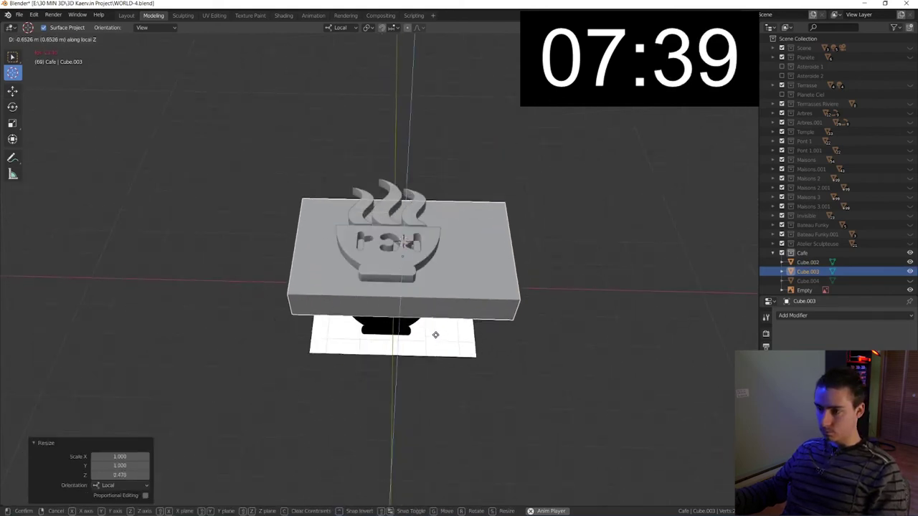
pyautogui.click(430, 330)
# - From top view, center the slab under the logo on X and resize it along Y
pyautogui.press('KP_7')
pyautogui.press('g')
pyautogui.press('x')
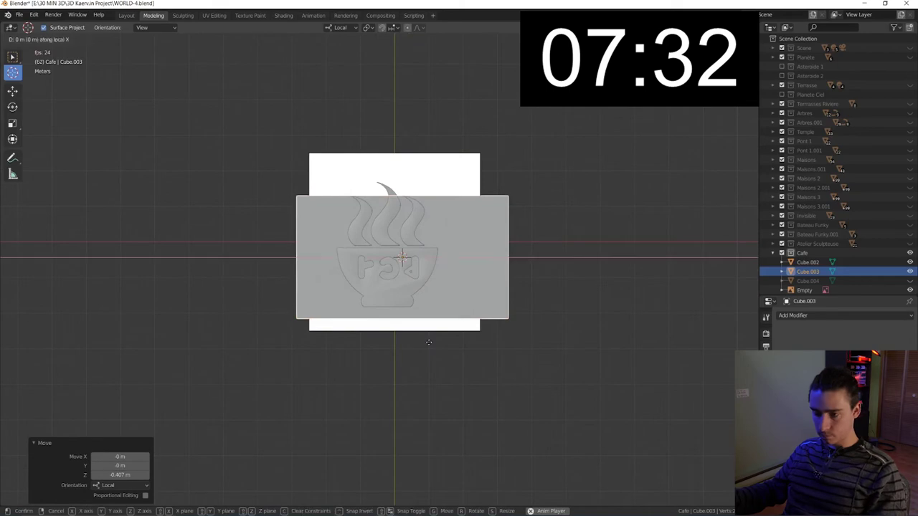
pyautogui.click(431, 341)
pyautogui.press('s')
pyautogui.press('y')
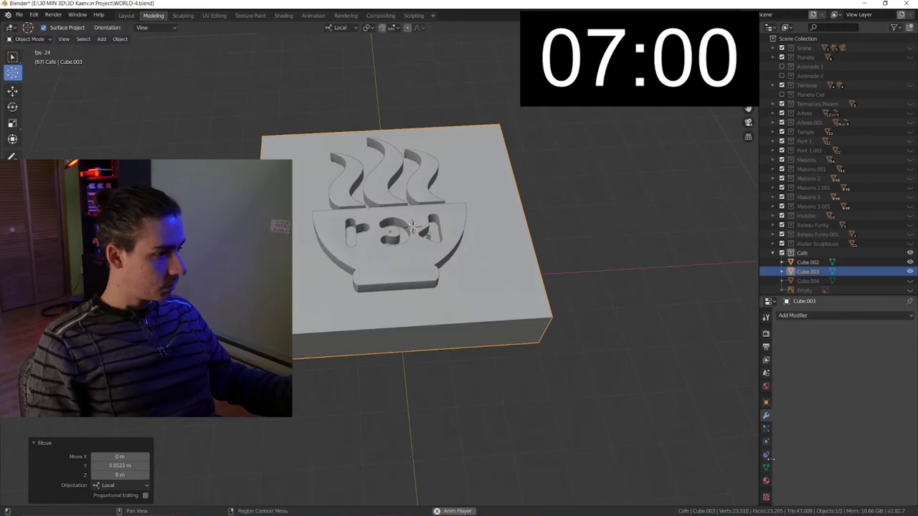
pyautogui.click(766, 480)
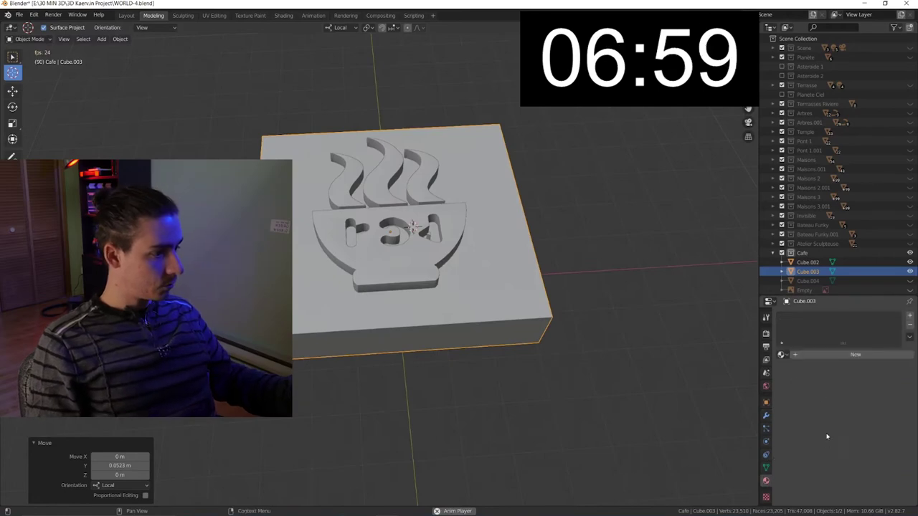
# - Assign the Vitre material to backing slab Cube.003 and enter Edit Mode on it
pyautogui.click(780, 355)
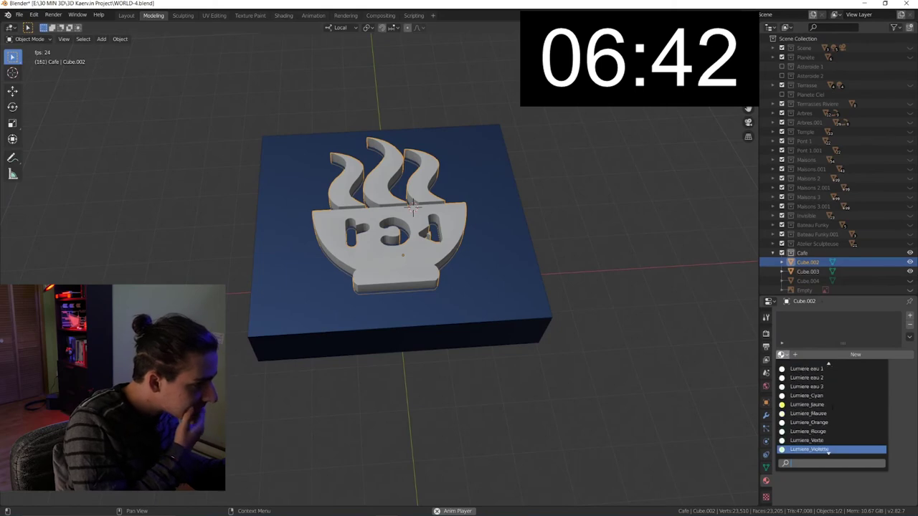
pyautogui.scroll(-1, 809, 413)
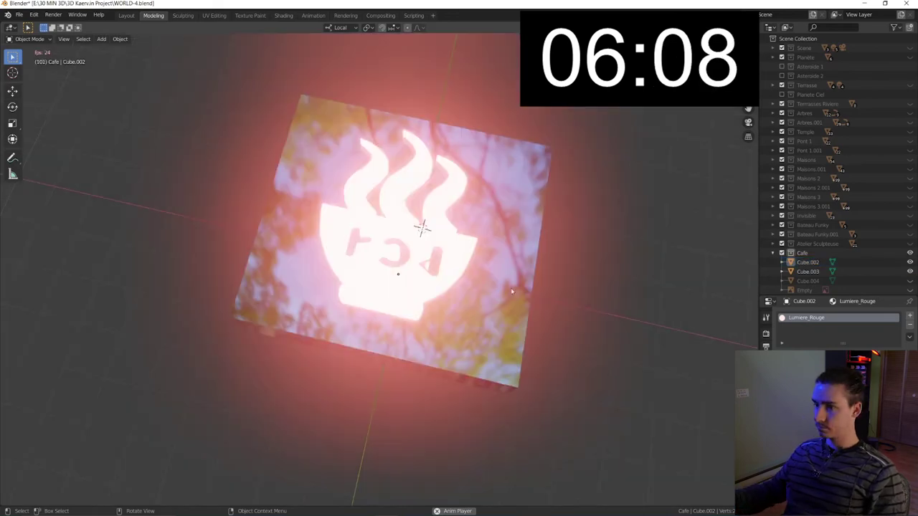
pyautogui.moveTo(511, 291); pyautogui.dragTo(380, 389, button='middle')
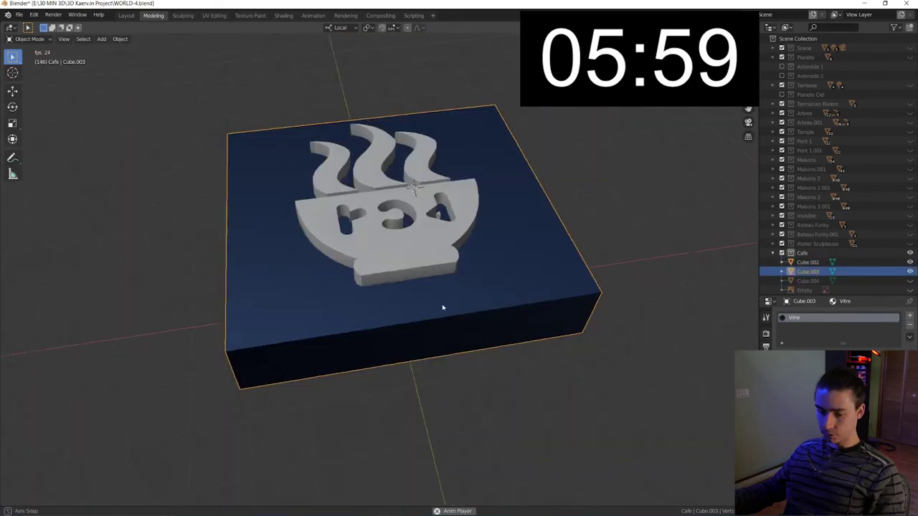
pyautogui.moveTo(440, 307); pyautogui.dragTo(436, 321, button='middle')
pyautogui.press('Tab')
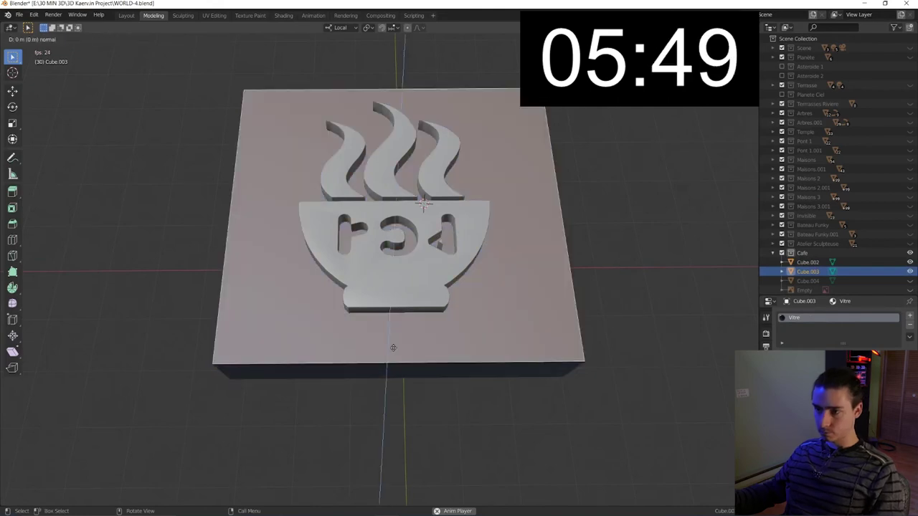
# - Inset the box's top face into a metal rim and give the inner face Vitre glass
pyautogui.press('s')
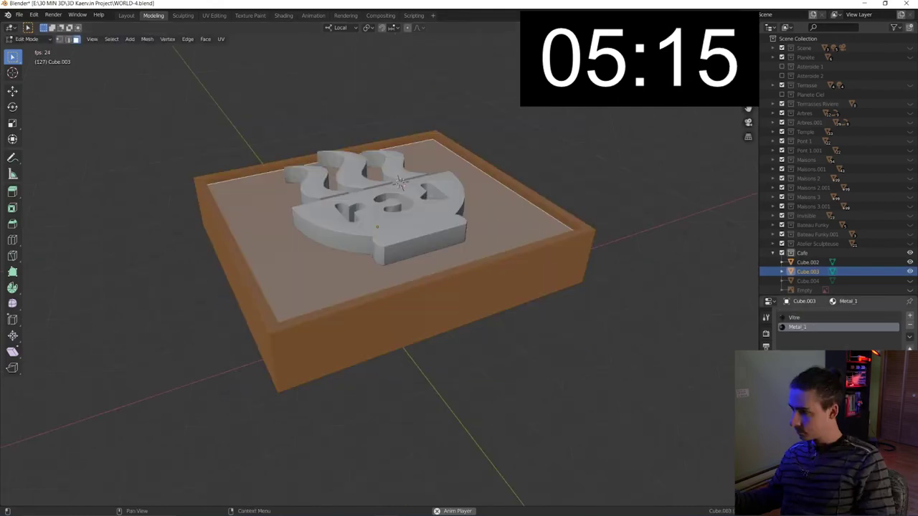
pyautogui.click(793, 317)
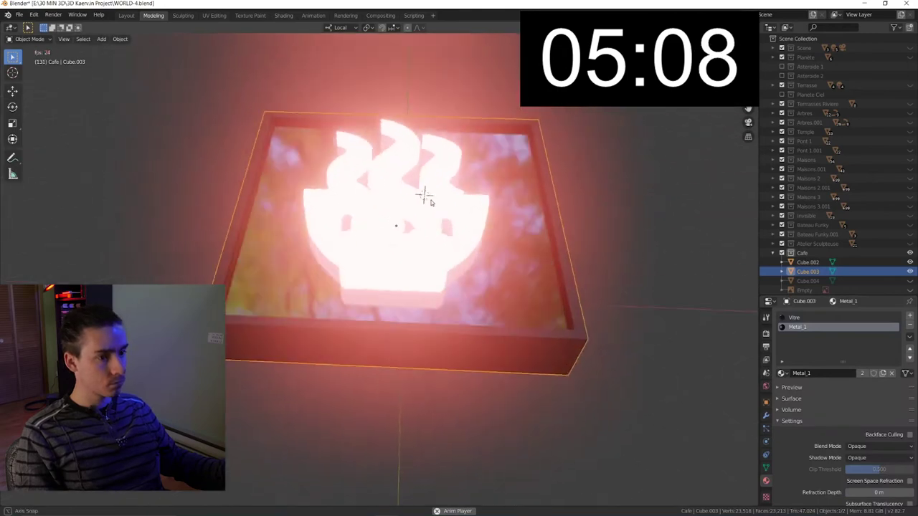
pyautogui.moveTo(430, 202)
pyautogui.mouseDown(button='middle')
pyautogui.moveTo(417, 244)
pyautogui.moveTo(423, 240)
pyautogui.mouseUp(button='middle')
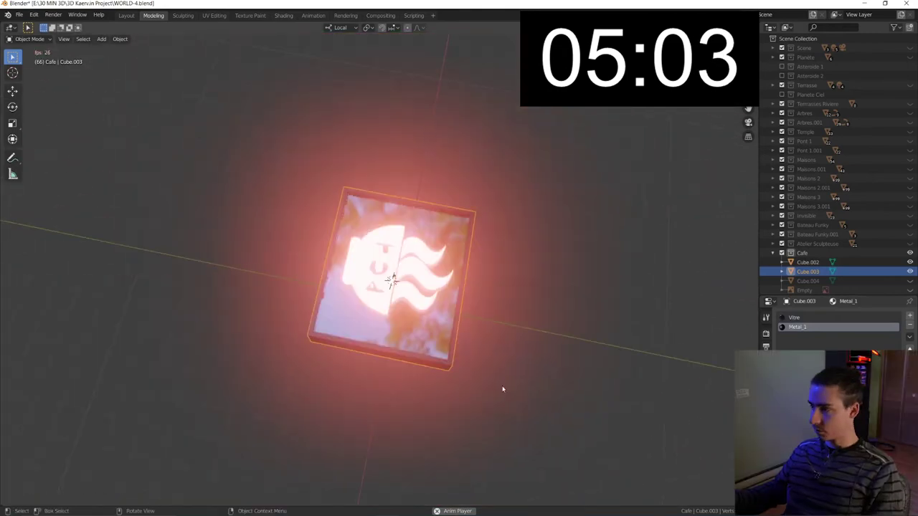
pyautogui.moveTo(502, 389); pyautogui.dragTo(585, 356, button='middle')
pyautogui.moveTo(335, 259); pyautogui.dragTo(311, 145, button='middle')
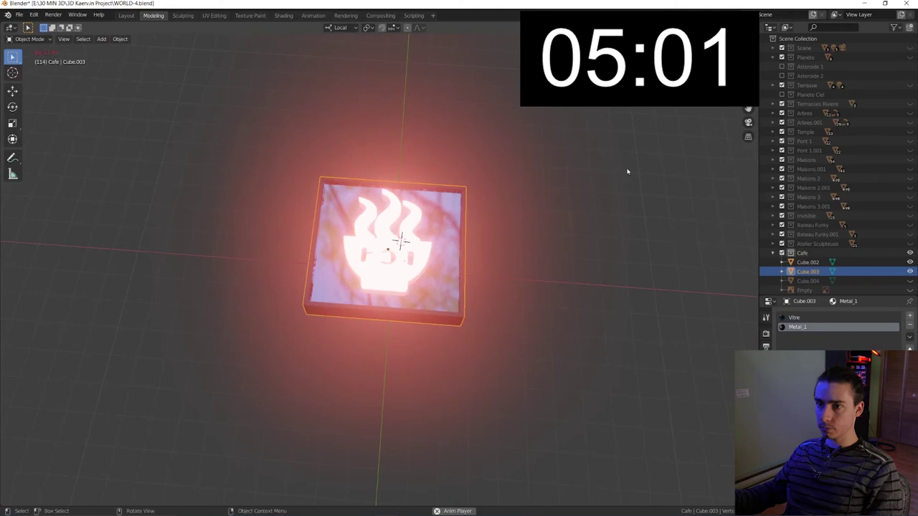
# - Collapse the Cafe collection and save WORLD-4.blend
pyautogui.scroll(-1, 777, 257)
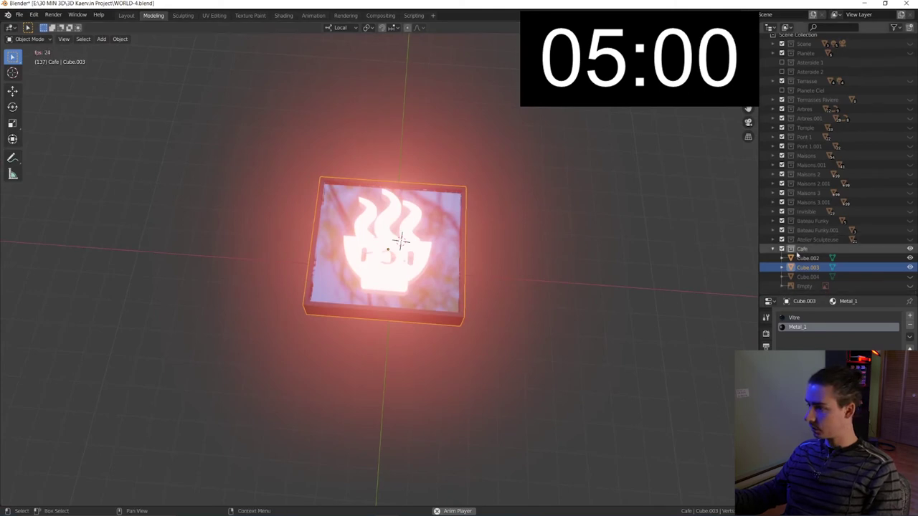
pyautogui.click(772, 249)
pyautogui.hotkey('ctrl', 's')
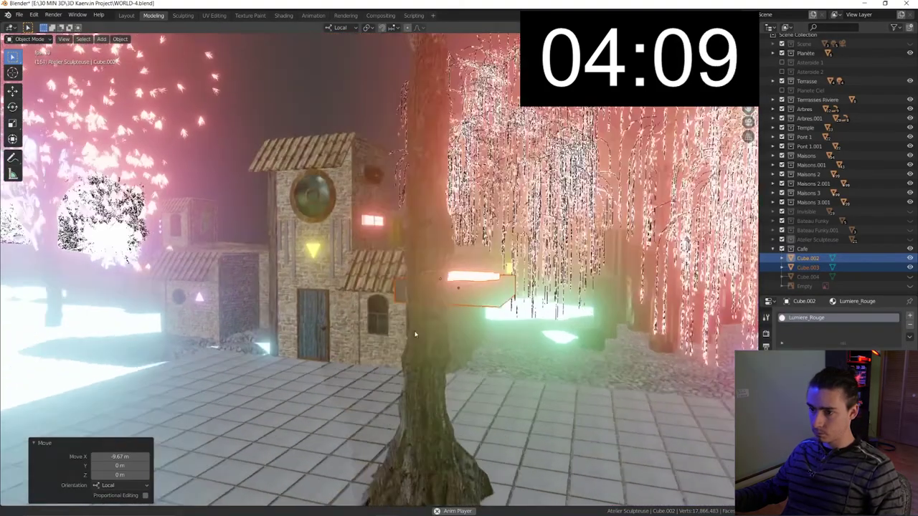
# - Rotate the café sign 90° upright and slide it along X onto the stone wall above the door
pyautogui.moveTo(414, 334); pyautogui.dragTo(557, 298, button='middle')
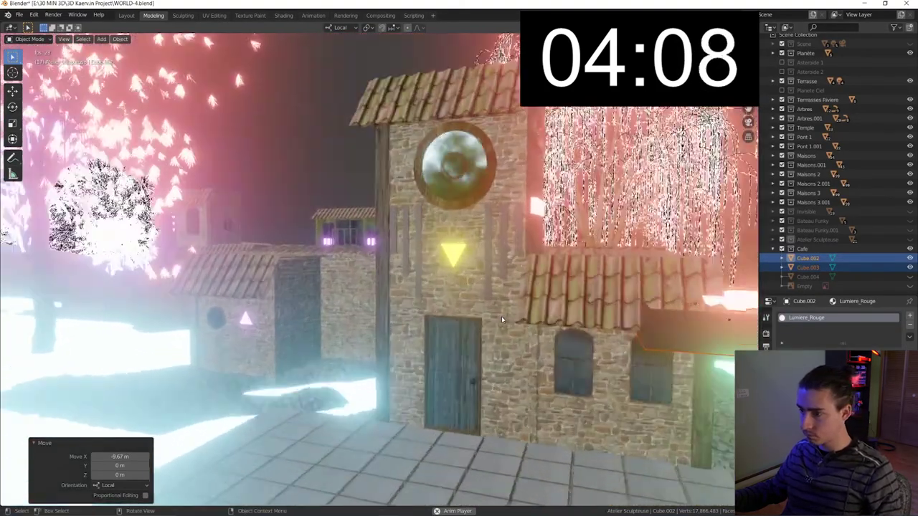
pyautogui.scroll(-3, 558, 299)
pyautogui.press('g')
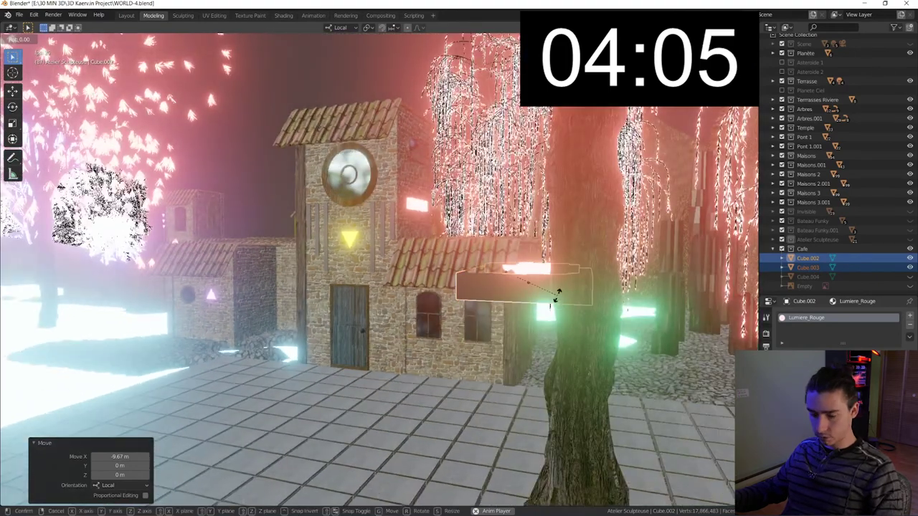
pyautogui.press('r')
pyautogui.press('9')
pyautogui.press('0')
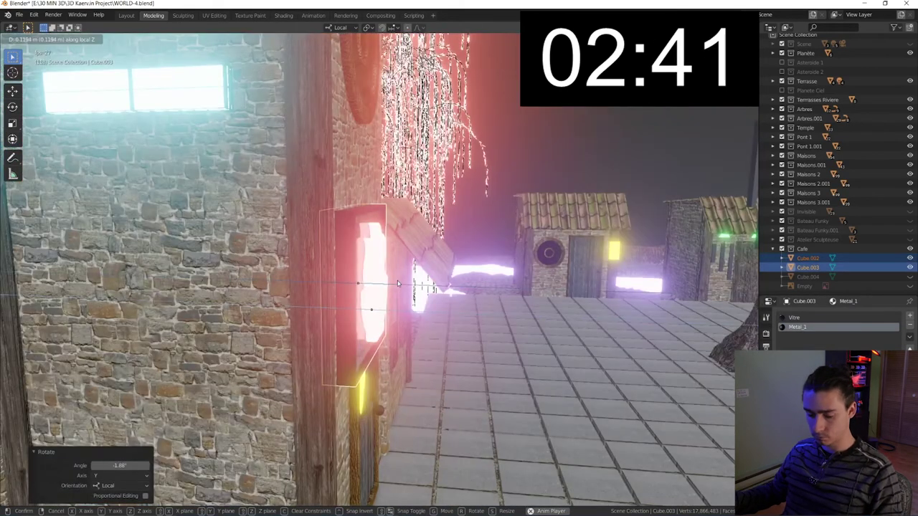
pyautogui.press('x')
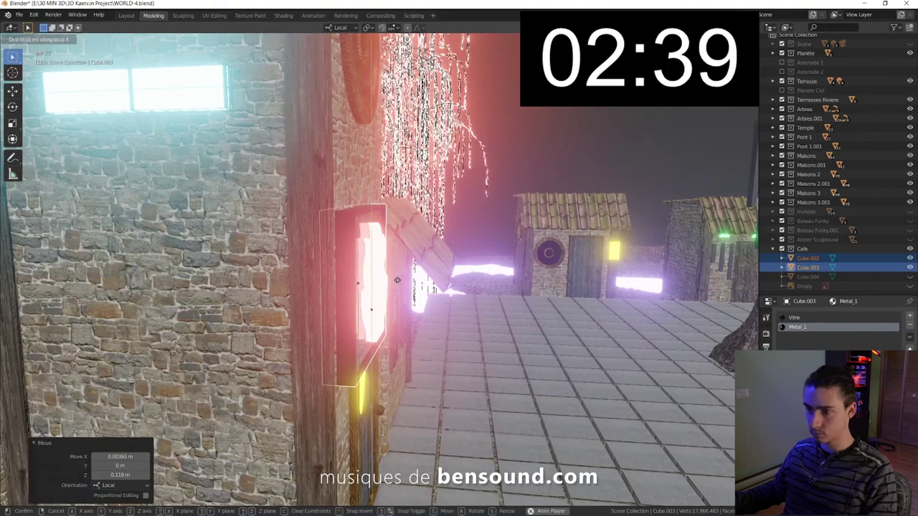
pyautogui.click(345, 280)
pyautogui.press('KP_Decimal')
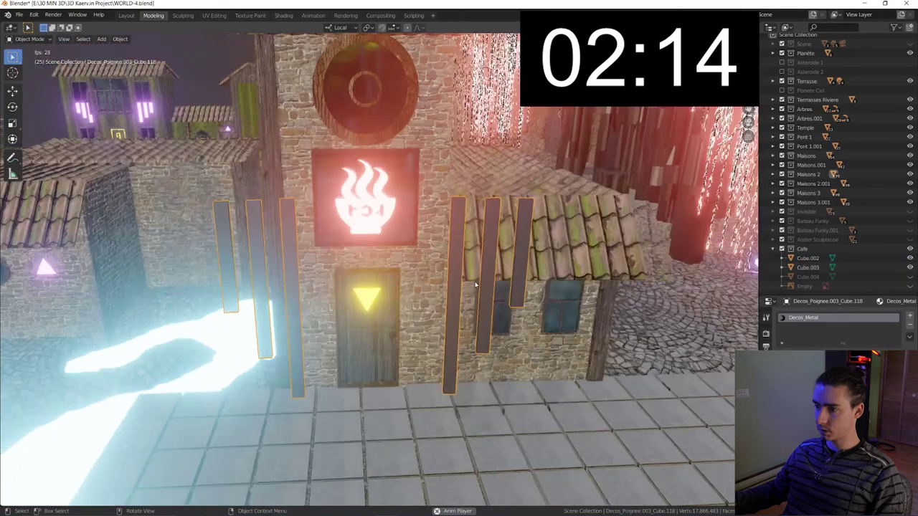
pyautogui.moveTo(445, 301); pyautogui.dragTo(517, 326, button='middle')
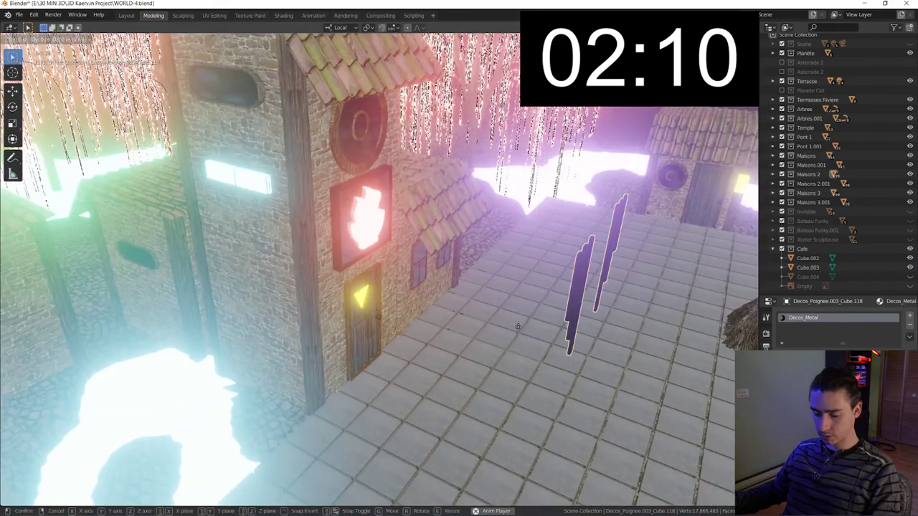
# - Slide the Decos_Poignee metal bars along X to sit beneath the sign, then reselect the café sign
pyautogui.press('x')
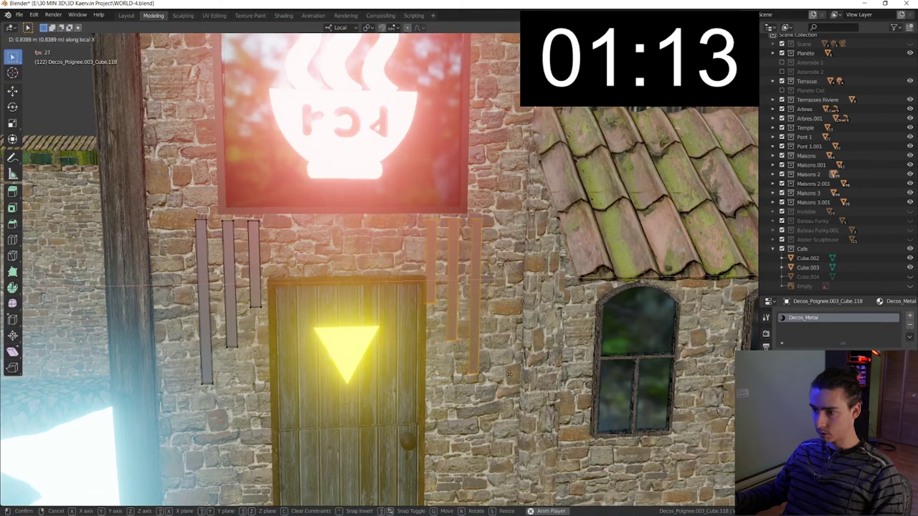
pyautogui.click(512, 373)
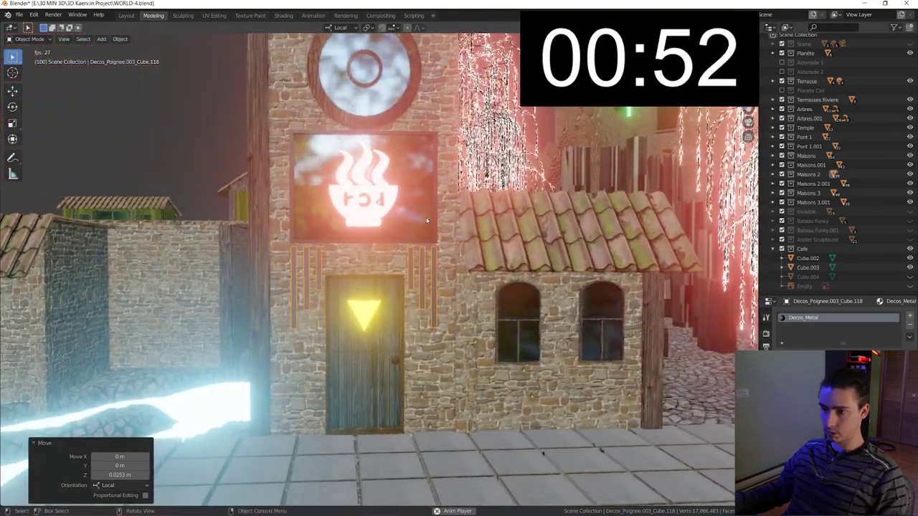
pyautogui.click(425, 220)
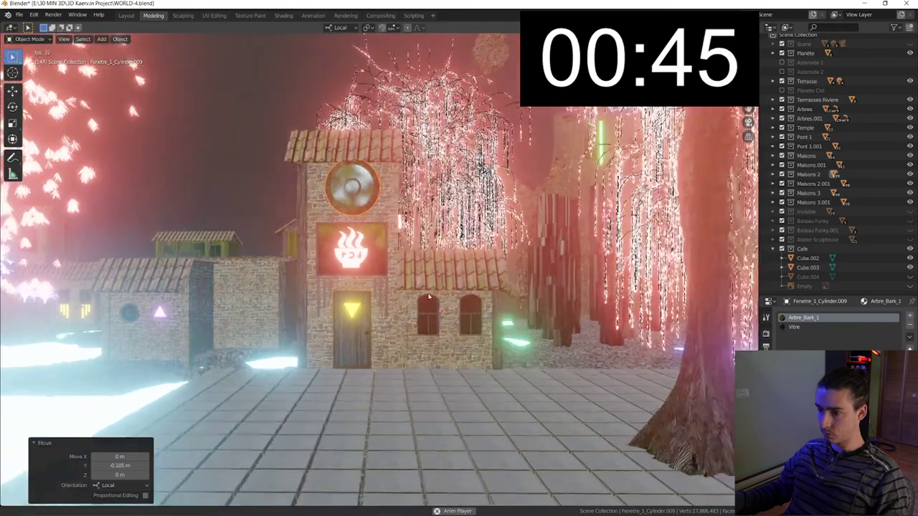
pyautogui.moveTo(428, 296); pyautogui.dragTo(516, 298, button='middle')
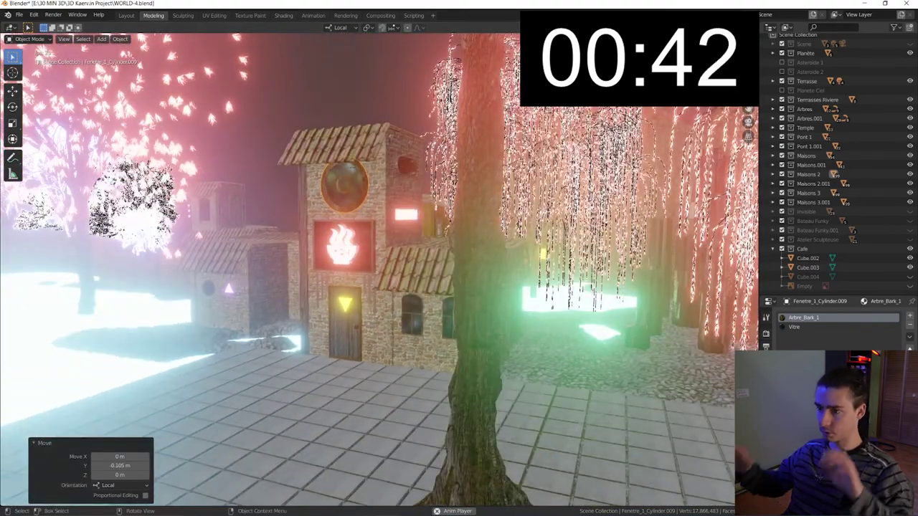
pyautogui.scroll(-3, 724, 242)
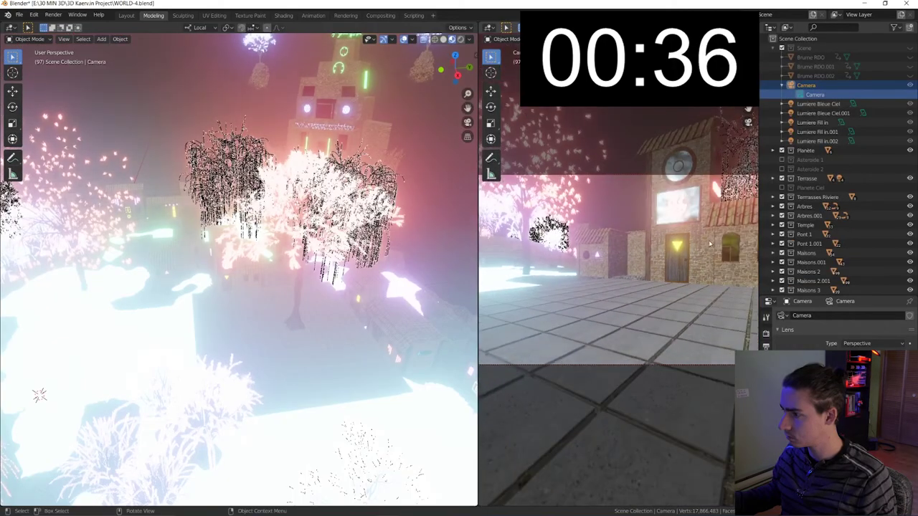
# - Frame the café facade and glowing sign in a wider camera view, then render with F12
pyautogui.moveTo(650, 262)
pyautogui.mouseDown(button='middle')
pyautogui.moveTo(597, 261)
pyautogui.moveTo(617, 258)
pyautogui.mouseUp(button='middle')
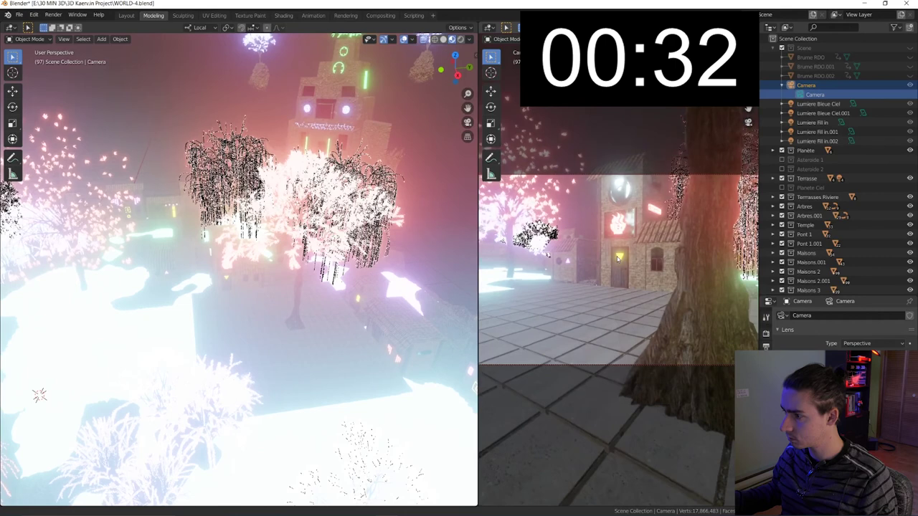
pyautogui.moveTo(477, 258); pyautogui.dragTo(397, 258)
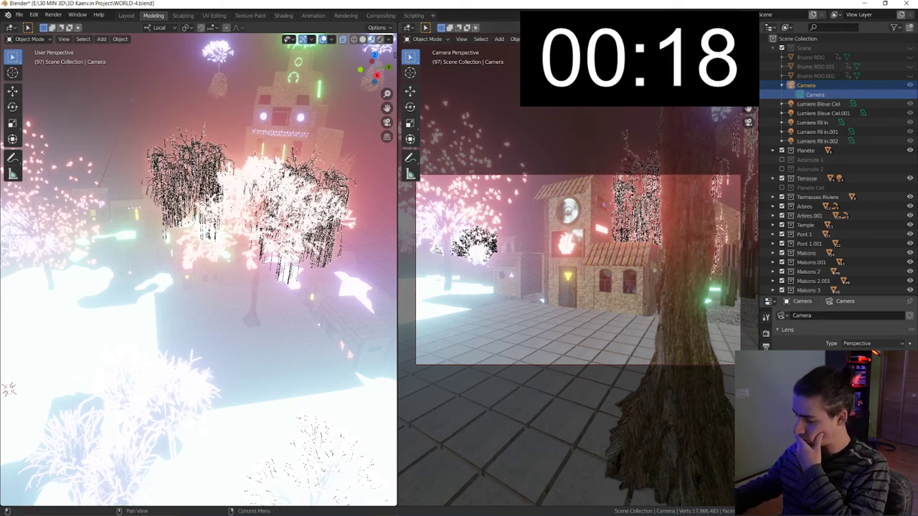
pyautogui.scroll(-3, 604, 322)
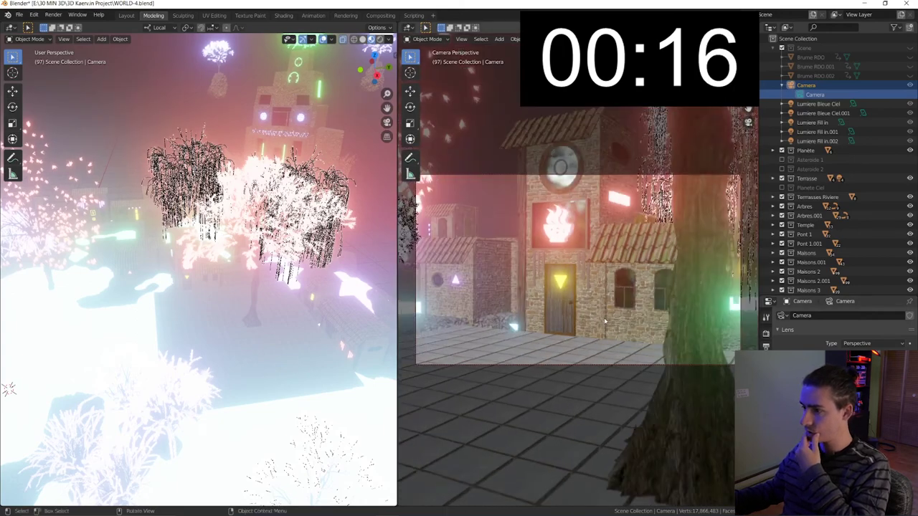
pyautogui.scroll(-3, 605, 322)
pyautogui.scroll(2, 645, 323)
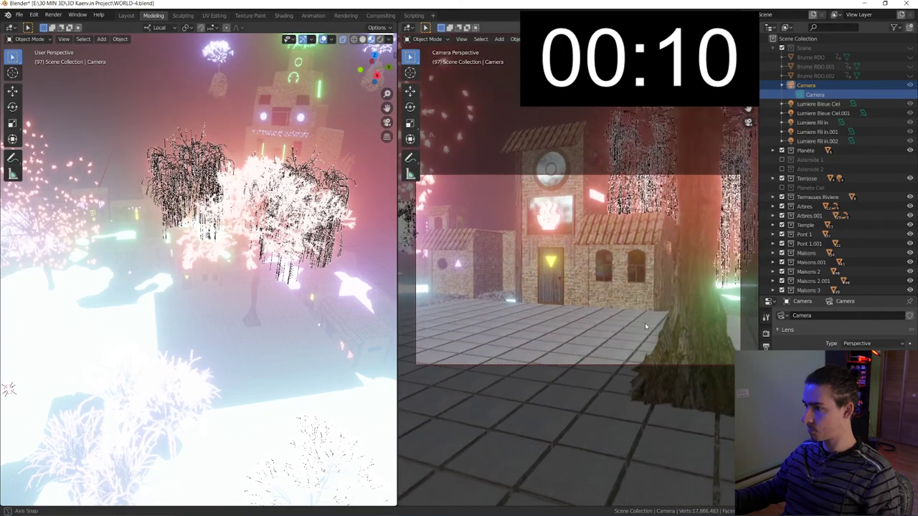
pyautogui.scroll(2, 647, 323)
pyautogui.keyDown('shift'); pyautogui.moveTo(649, 323); pyautogui.dragTo(642, 328, button='middle'); pyautogui.keyUp('shift')
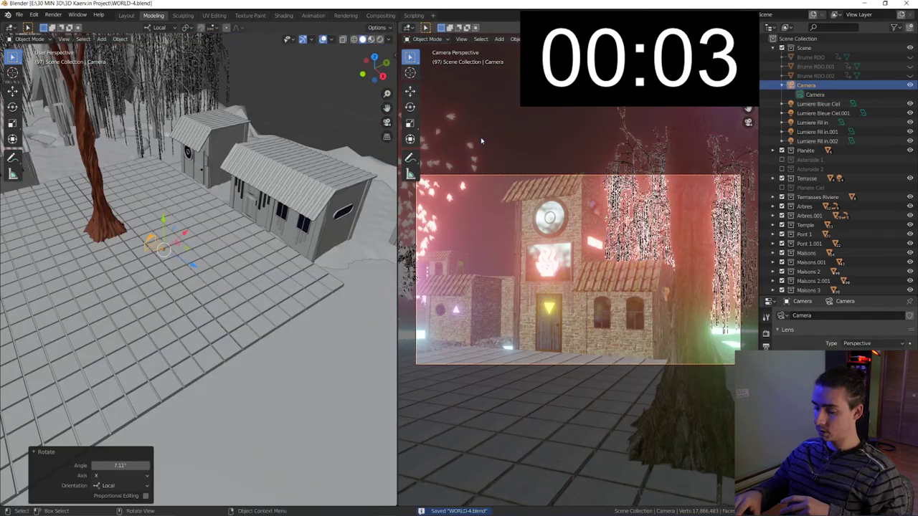
pyautogui.press('F12')
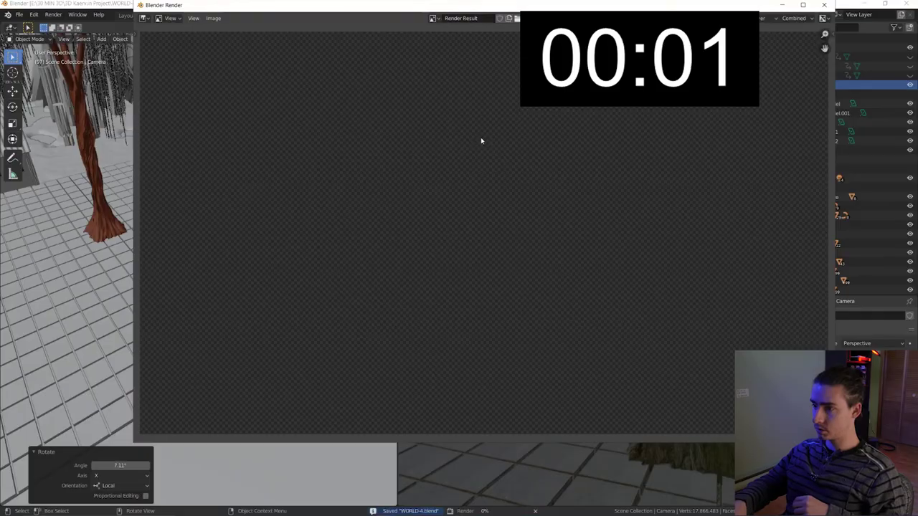